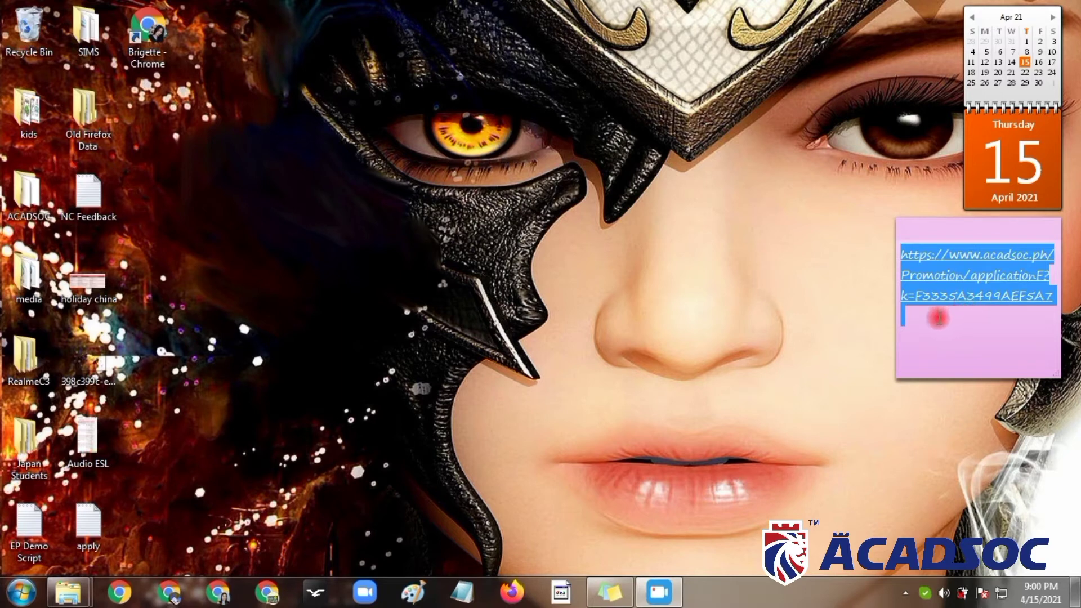
Copy the Acadsoc application link from the sticky note and switch to Chrome.
{"action": "mouse_move", "coordinate": [945, 235]}
{"action": "left_click_drag", "start_coordinate": [945, 235], "coordinate": [982, 236]}
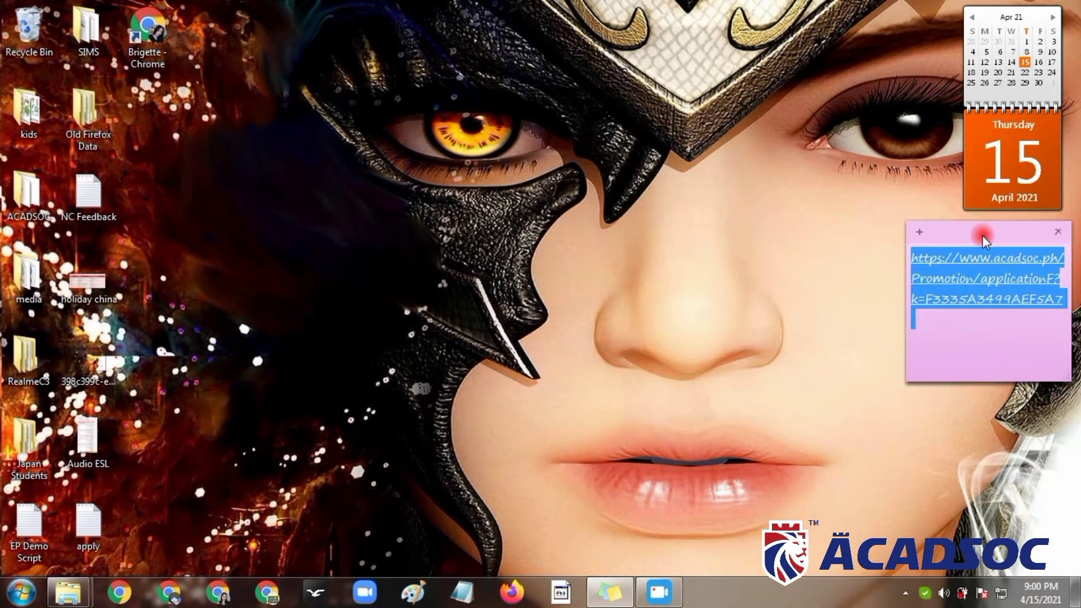
{"action": "right_click", "coordinate": [981, 272]}
{"action": "left_click", "coordinate": [951, 333]}
{"action": "left_click", "coordinate": [224, 592]}
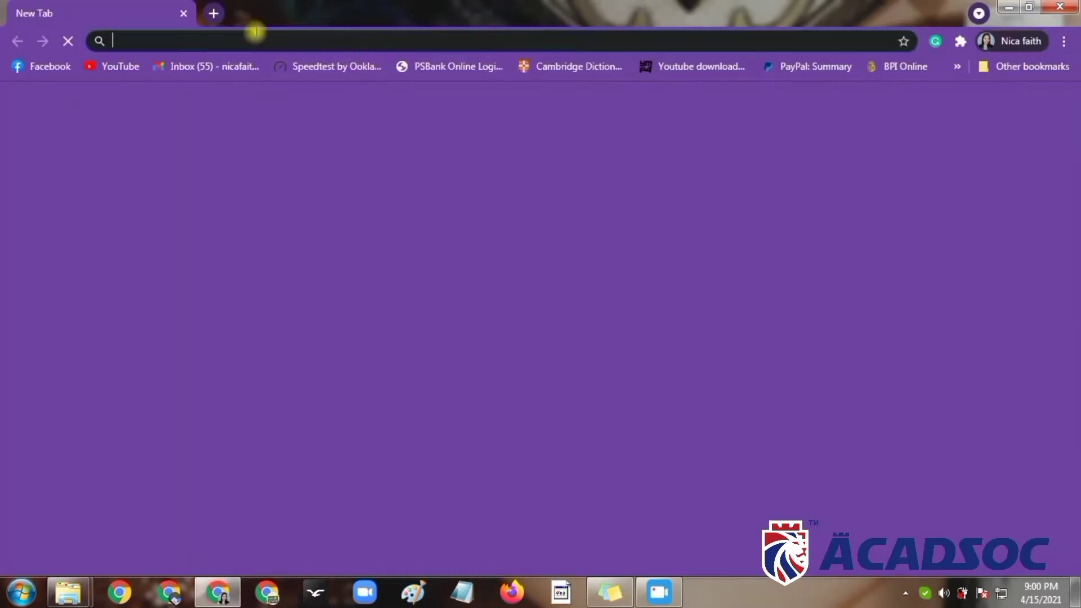
Paste and load the Acadsoc link in Chrome, then place the cursor in First Name.
{"action": "right_click", "coordinate": [256, 32]}
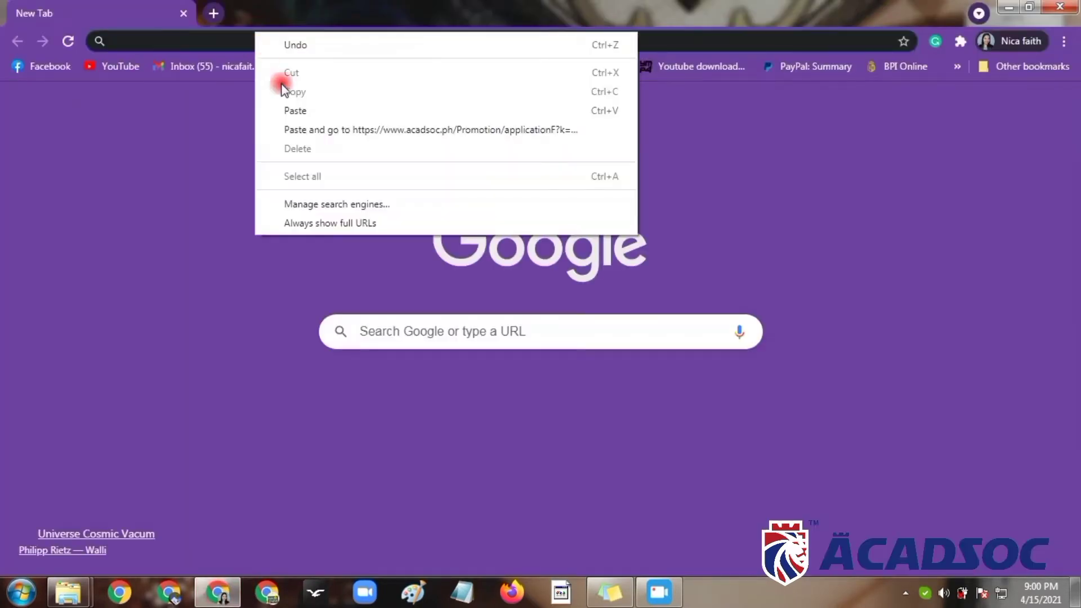
{"action": "left_click", "coordinate": [312, 133]}
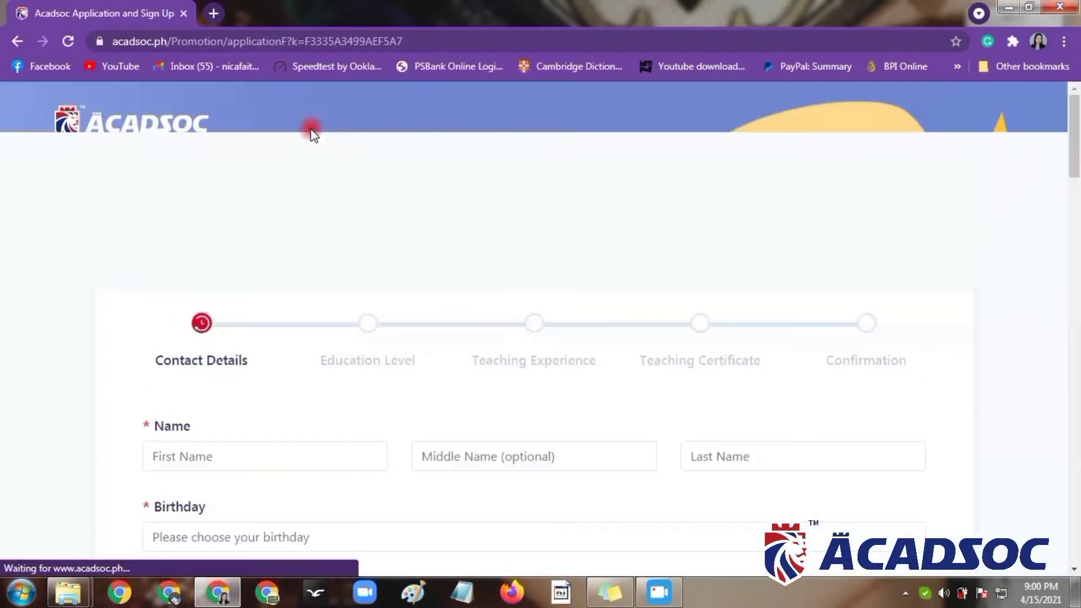
{"action": "scroll", "coordinate": [316, 256], "scroll_direction": "down", "scroll_amount": 1}
{"action": "scroll", "coordinate": [319, 253], "scroll_direction": "up", "scroll_amount": 1}
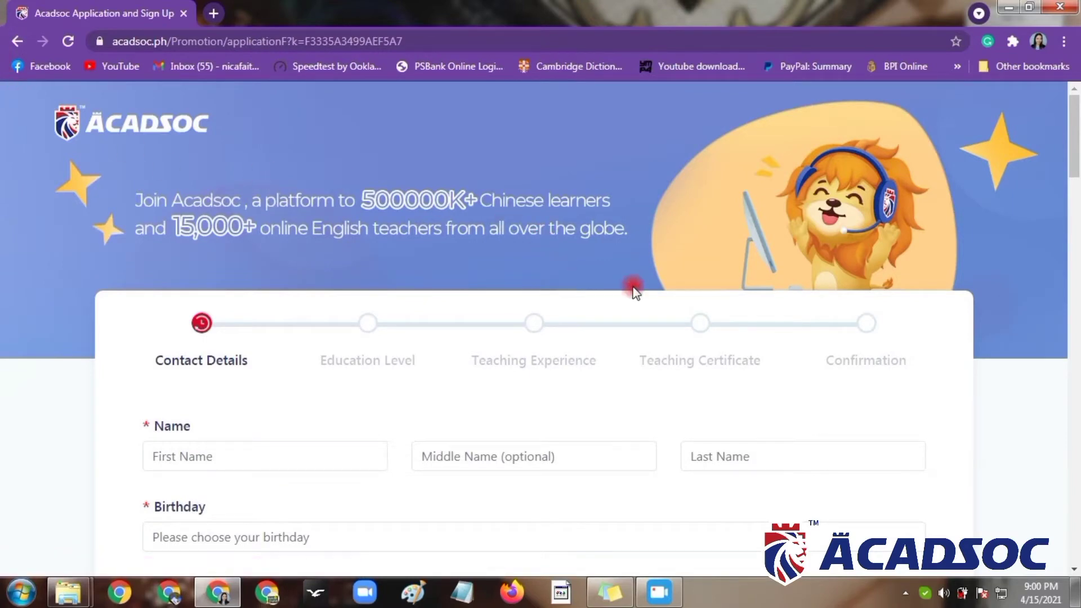
{"action": "scroll", "coordinate": [635, 291], "scroll_direction": "down", "scroll_amount": 2}
{"action": "left_click", "coordinate": [204, 301]}
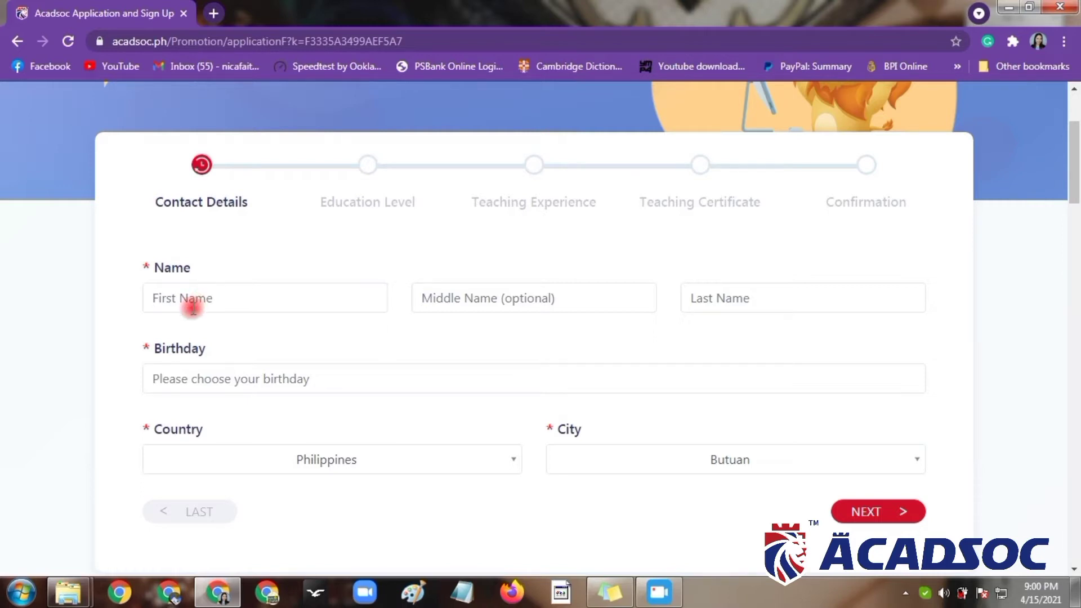
Enter the applicant's first and last name, leaving the middle name empty.
{"action": "type", "text": "Nica faith"}
{"action": "left_click", "coordinate": [587, 295]}
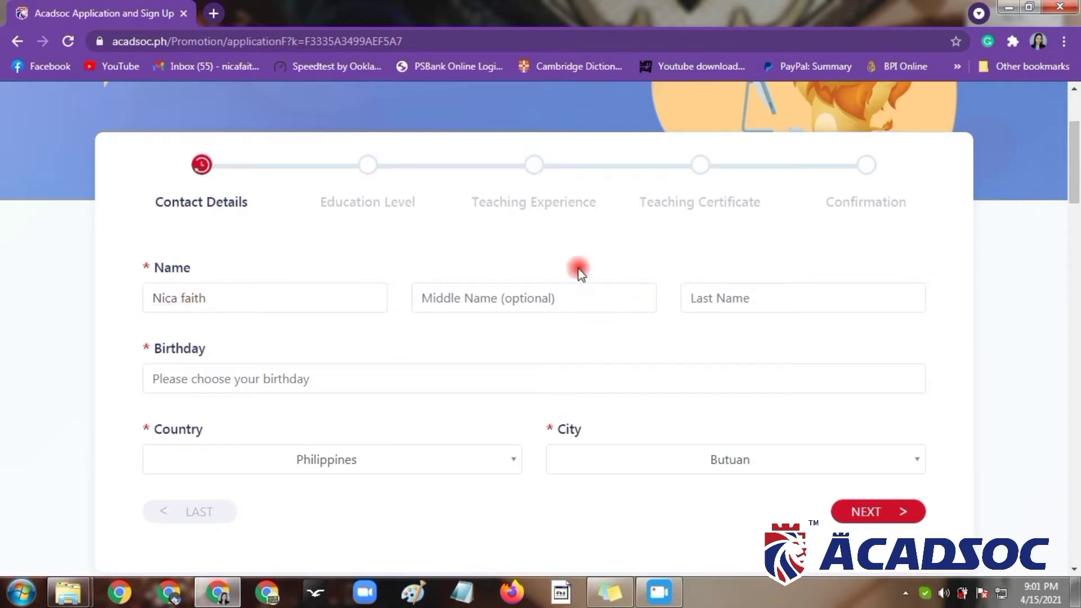
{"action": "left_click", "coordinate": [683, 304]}
{"action": "left_click", "coordinate": [713, 299]}
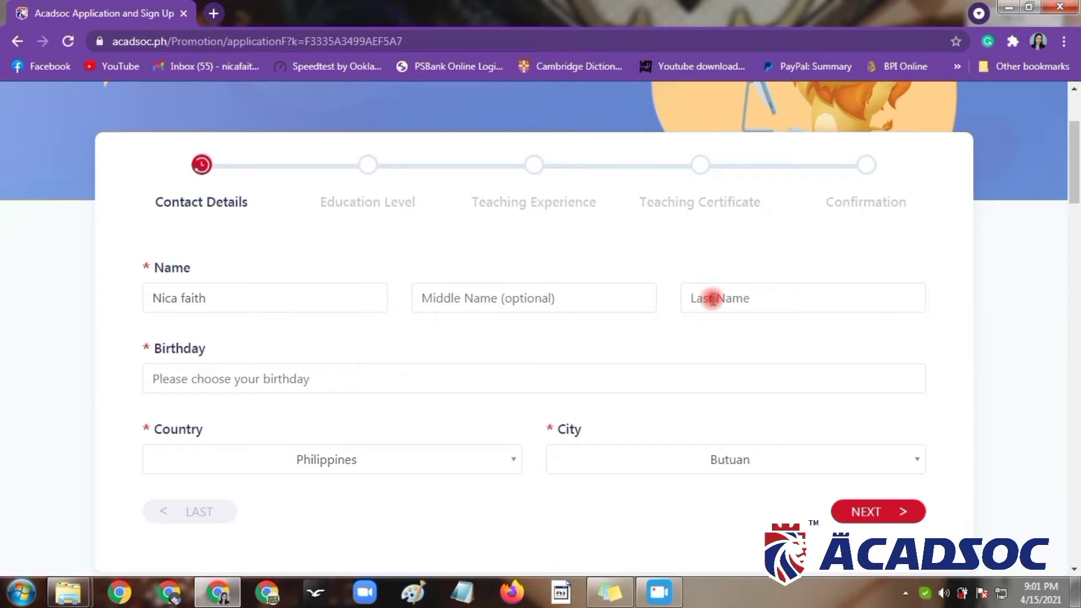
{"action": "type", "text": "Penalosa"}
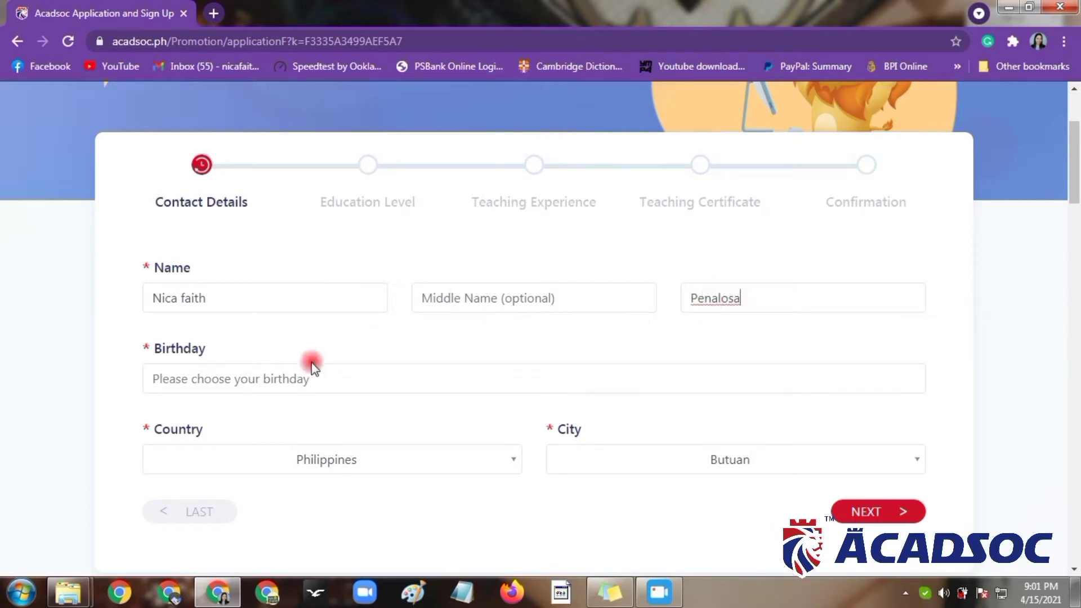
Enter the applicant's birthday and close the date picker.
{"action": "left_click", "coordinate": [303, 373]}
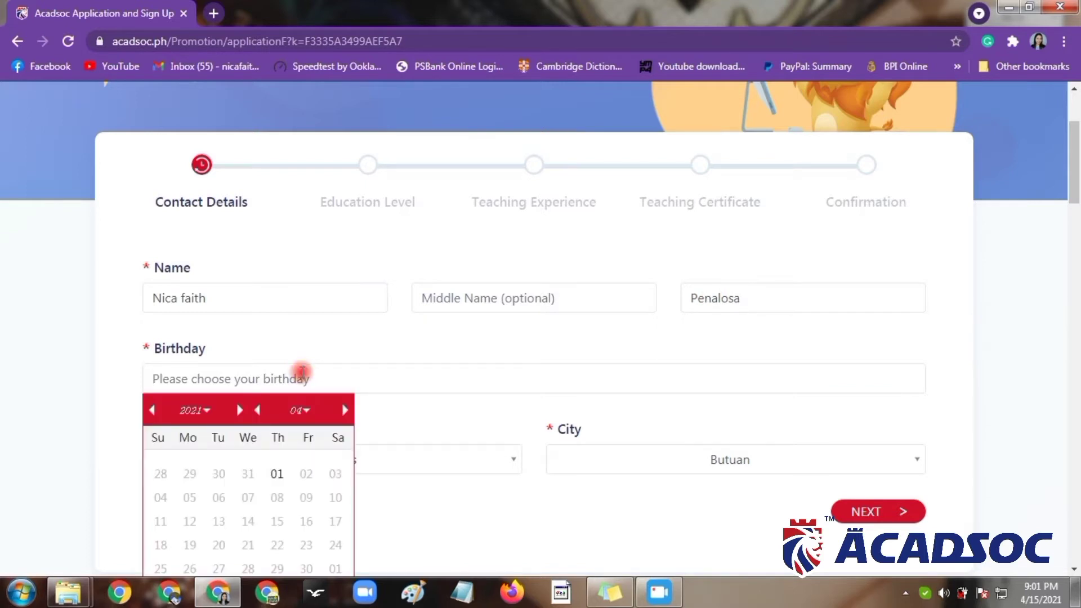
{"action": "type", "text": "2000-02-"}
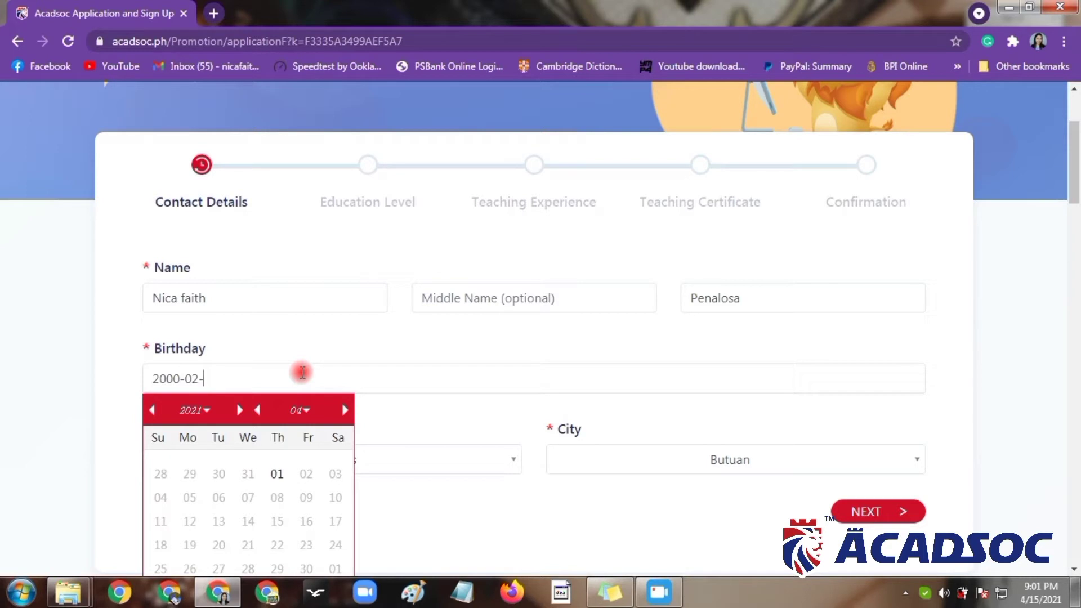
{"action": "scroll", "coordinate": [315, 394], "scroll_direction": "down", "scroll_amount": 3}
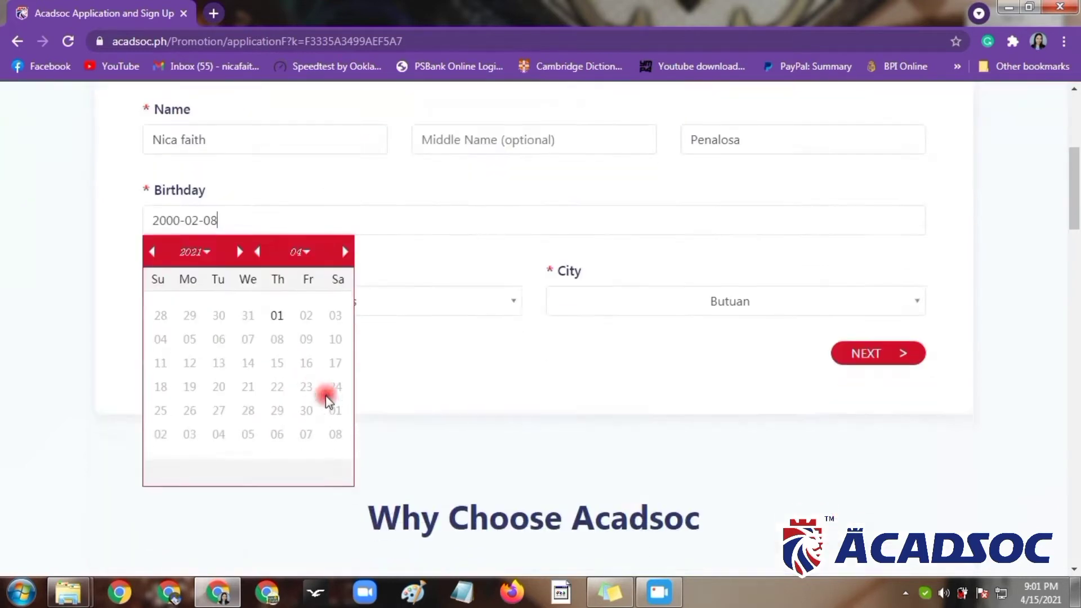
{"action": "left_click", "coordinate": [382, 452]}
{"action": "left_click", "coordinate": [358, 294]}
{"action": "left_click", "coordinate": [308, 220]}
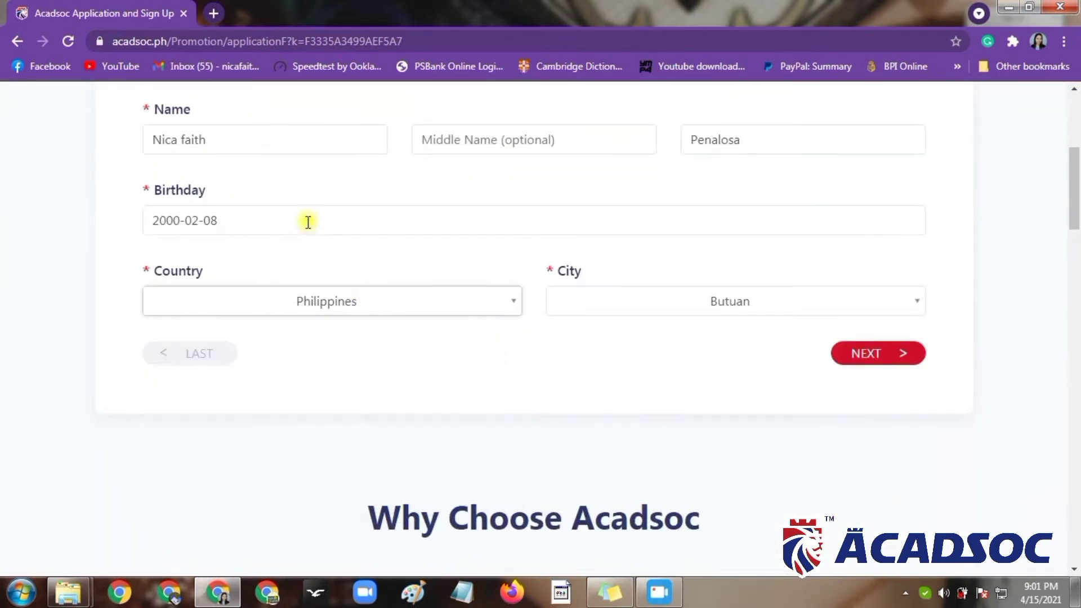
{"action": "left_click", "coordinate": [373, 325]}
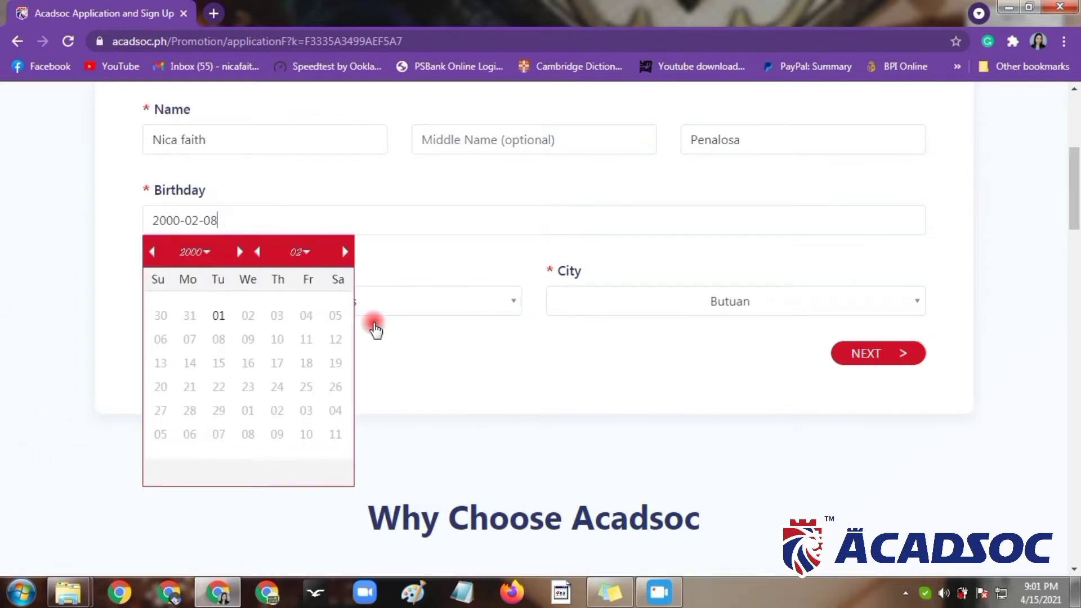
Keep Philippines as the country and choose Tagum as the city.
{"action": "left_click", "coordinate": [362, 305]}
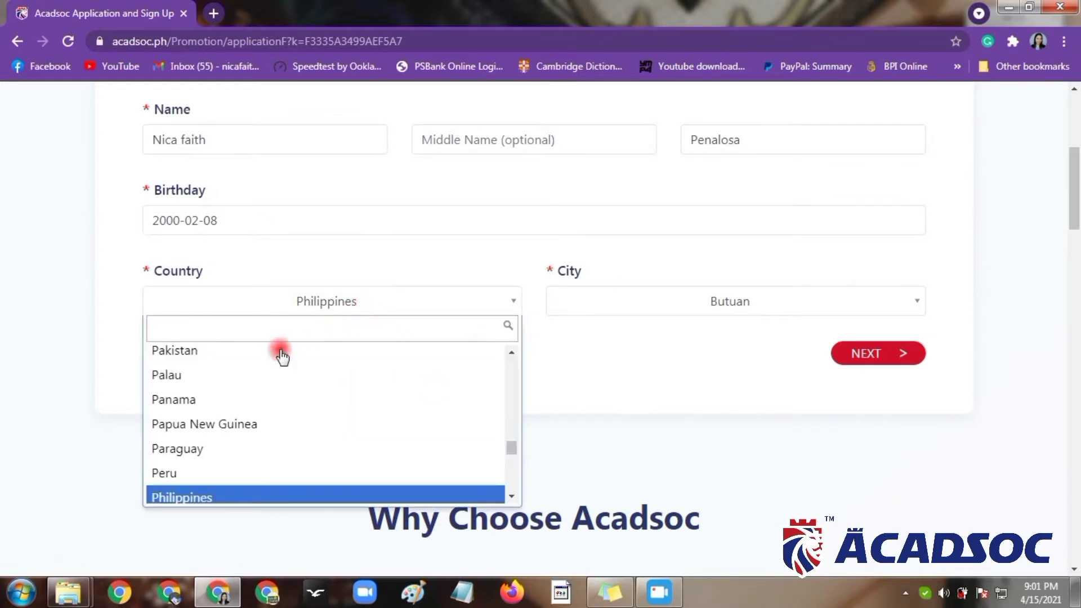
{"action": "scroll", "coordinate": [212, 462], "scroll_direction": "down", "scroll_amount": 1}
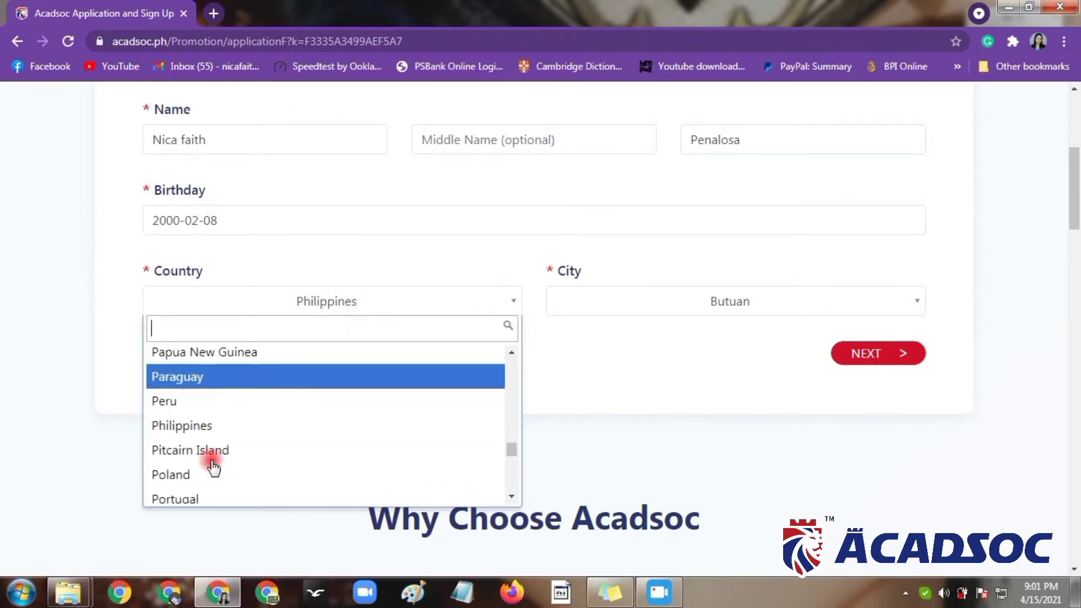
{"action": "left_click", "coordinate": [219, 431]}
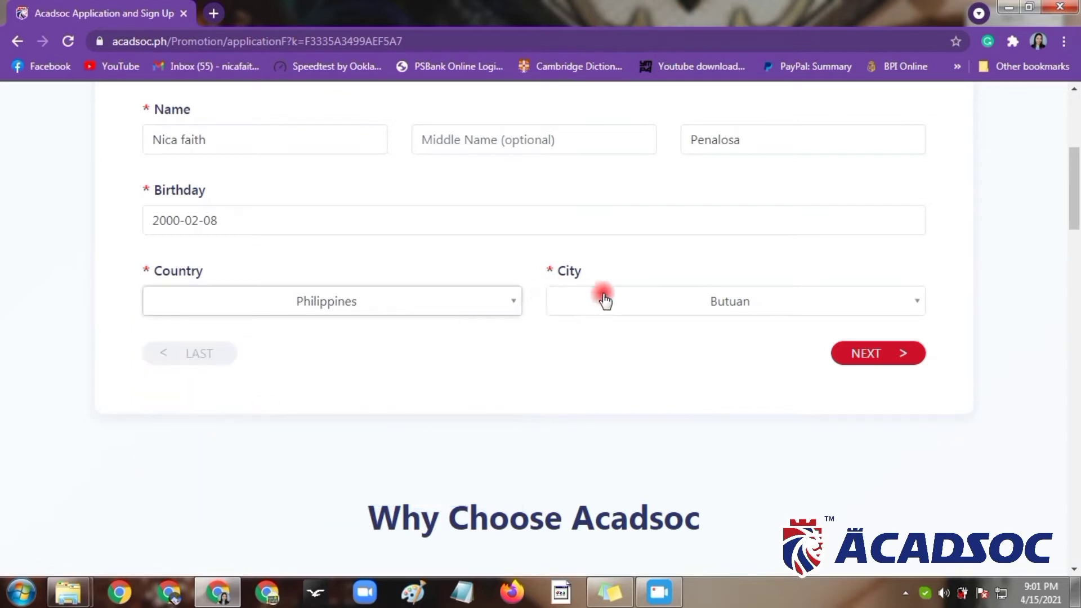
{"action": "left_click", "coordinate": [633, 303]}
{"action": "scroll", "coordinate": [609, 393], "scroll_direction": "down", "scroll_amount": 5}
{"action": "scroll", "coordinate": [608, 403], "scroll_direction": "down", "scroll_amount": 1}
{"action": "scroll", "coordinate": [606, 405], "scroll_direction": "up", "scroll_amount": 2}
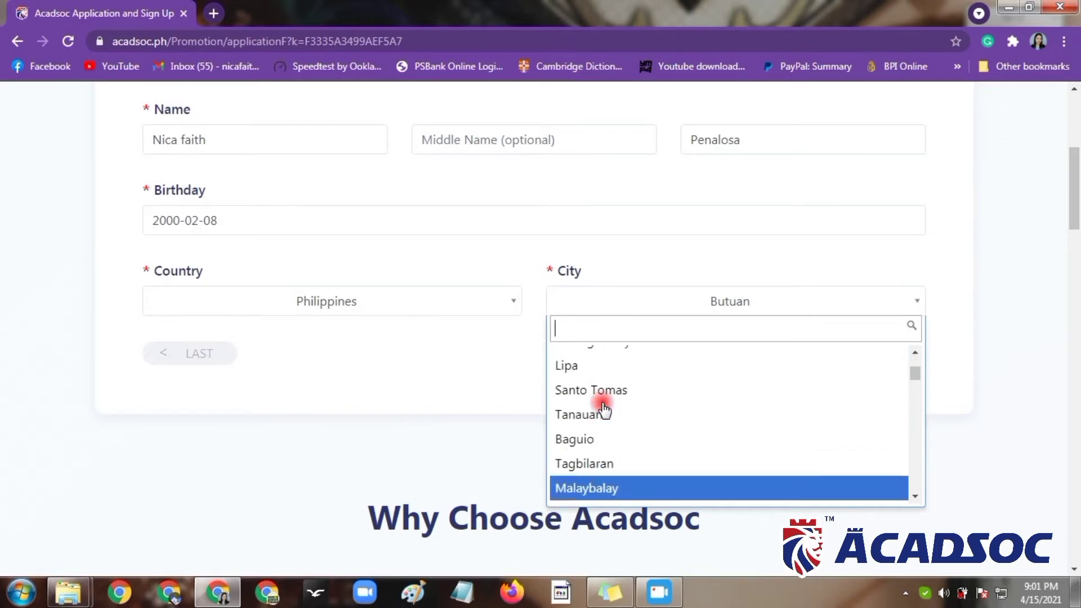
{"action": "scroll", "coordinate": [604, 409], "scroll_direction": "down", "scroll_amount": 6}
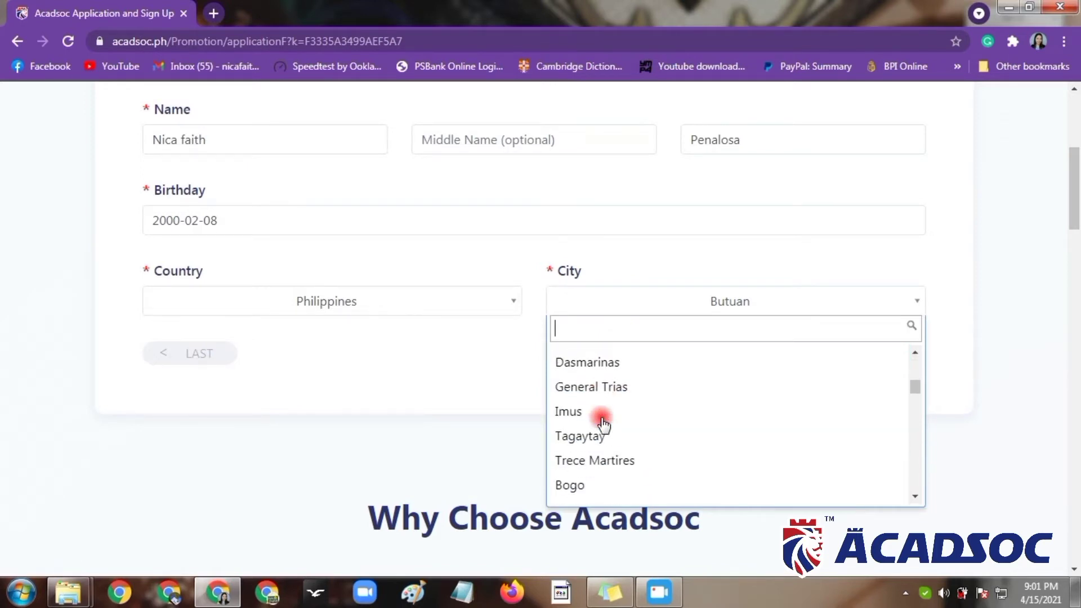
{"action": "scroll", "coordinate": [633, 449], "scroll_direction": "down", "scroll_amount": 3}
{"action": "scroll", "coordinate": [633, 446], "scroll_direction": "down", "scroll_amount": 2}
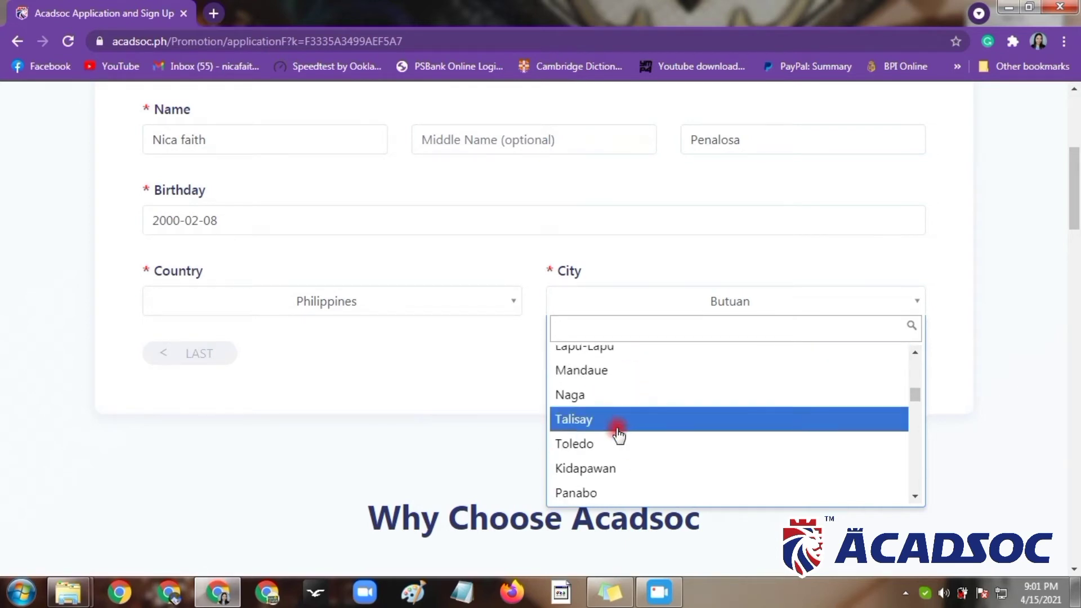
{"action": "scroll", "coordinate": [619, 434], "scroll_direction": "down", "scroll_amount": 3}
{"action": "left_click", "coordinate": [587, 384]}
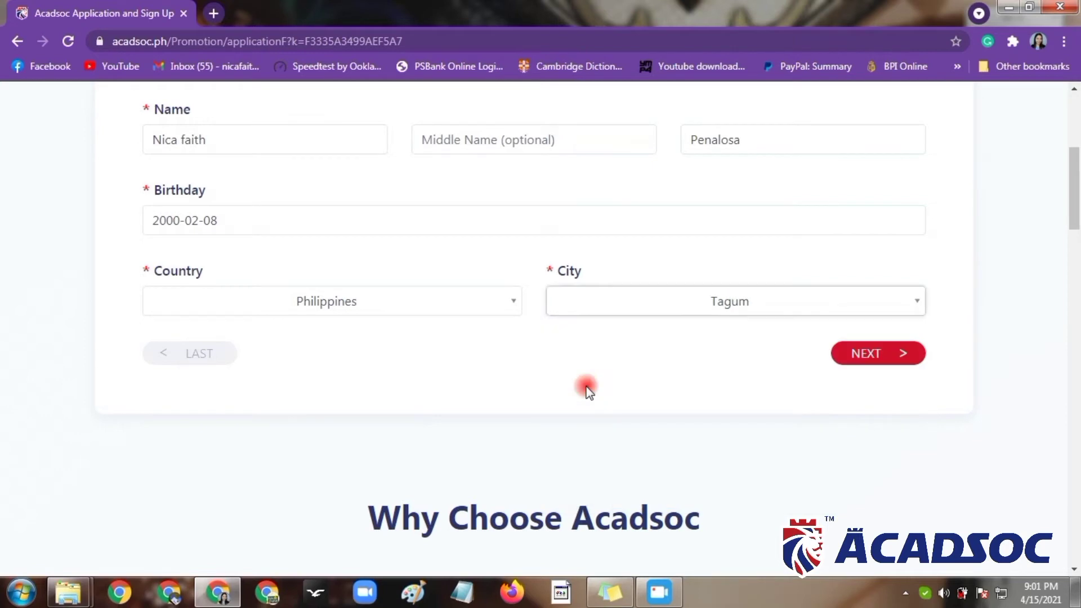
Select College Students (Bachelor's Degree or Above) as education level and continue.
{"action": "left_click", "coordinate": [899, 355]}
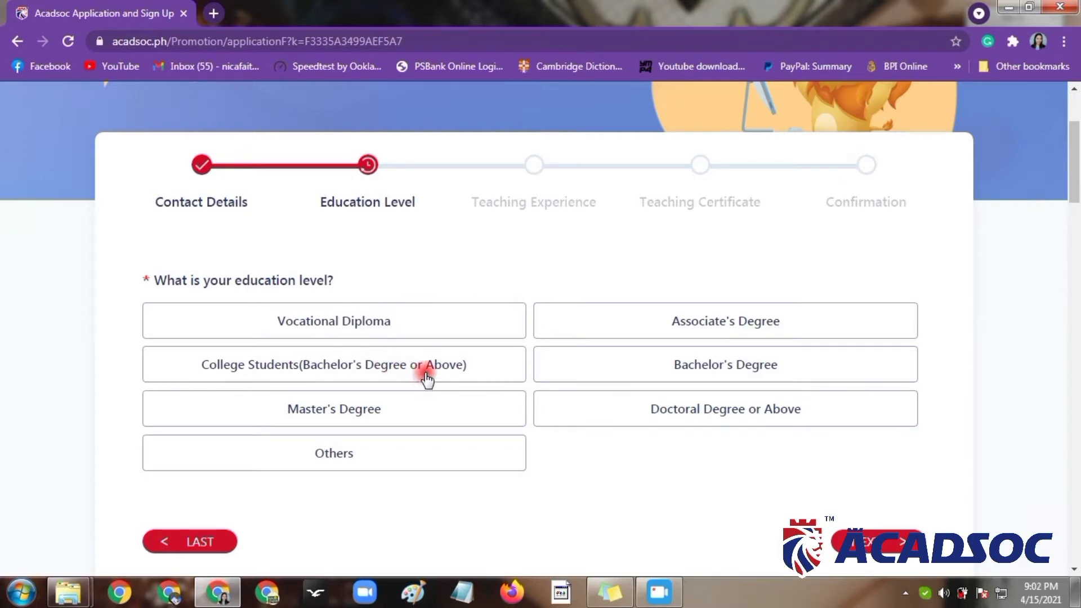
{"action": "left_click", "coordinate": [388, 417]}
{"action": "left_click", "coordinate": [689, 420]}
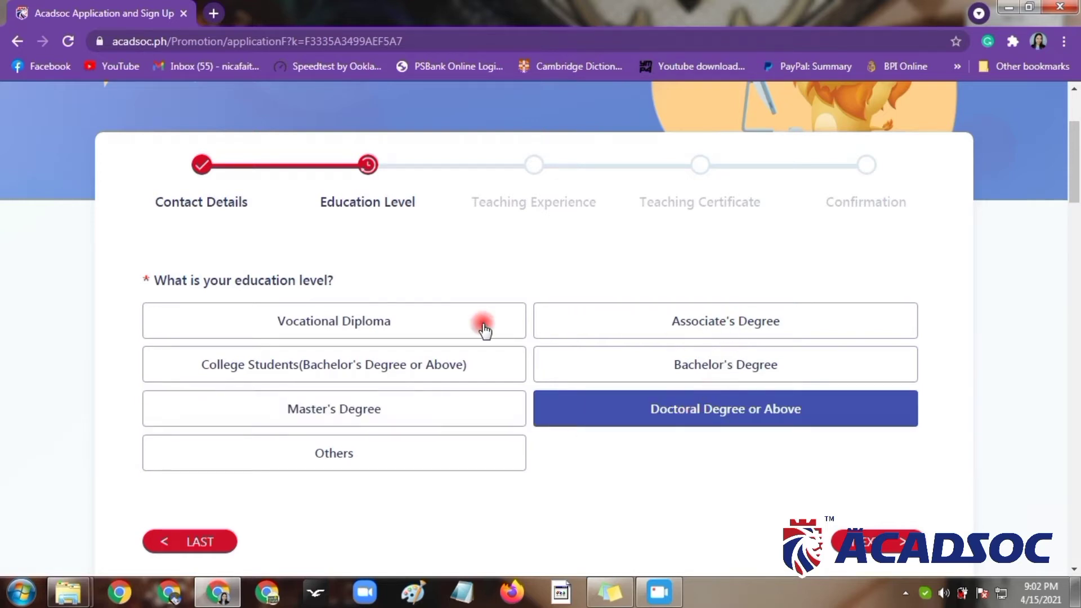
{"action": "left_click", "coordinate": [443, 379]}
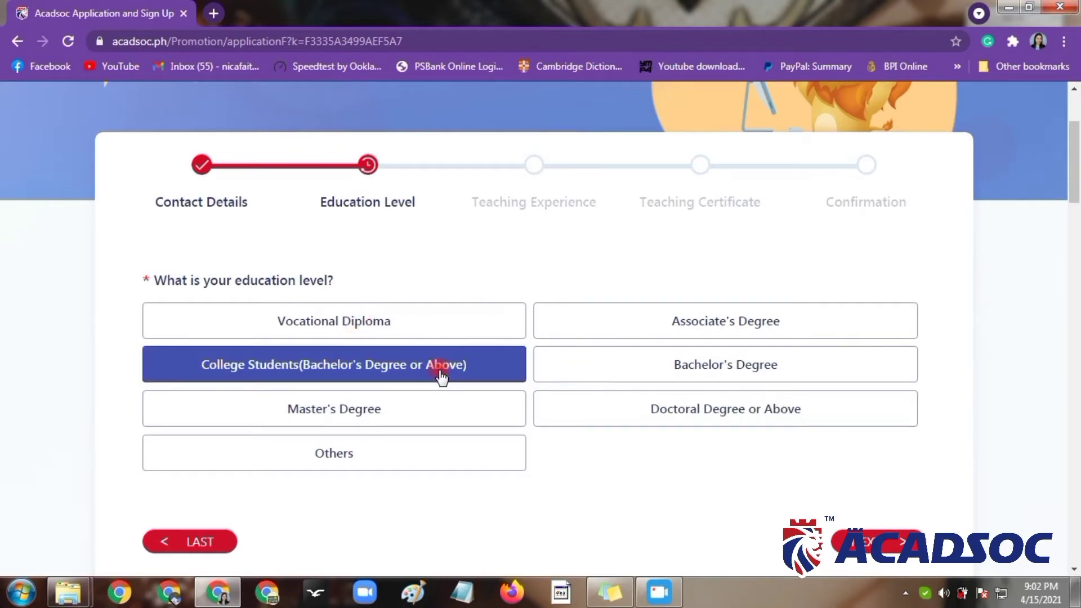
{"action": "left_click", "coordinate": [385, 454]}
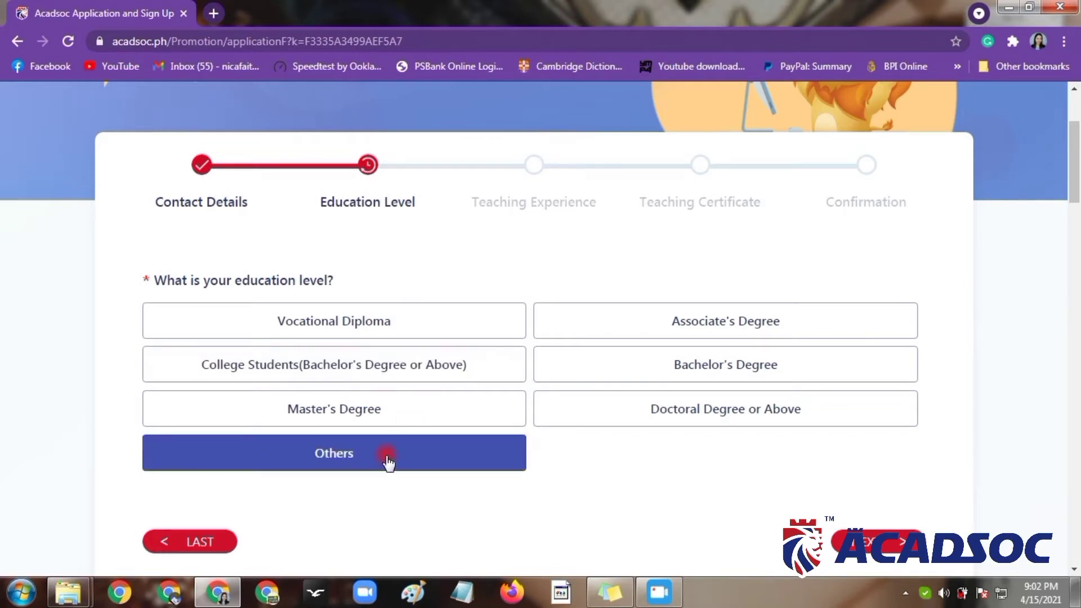
{"action": "left_click", "coordinate": [387, 376]}
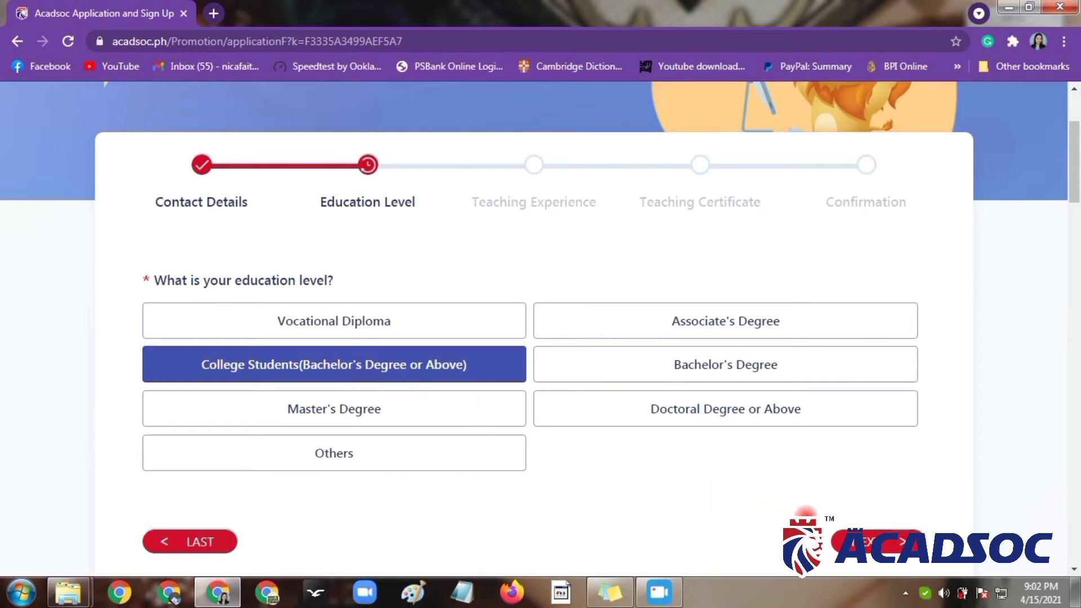
{"action": "left_click", "coordinate": [872, 540]}
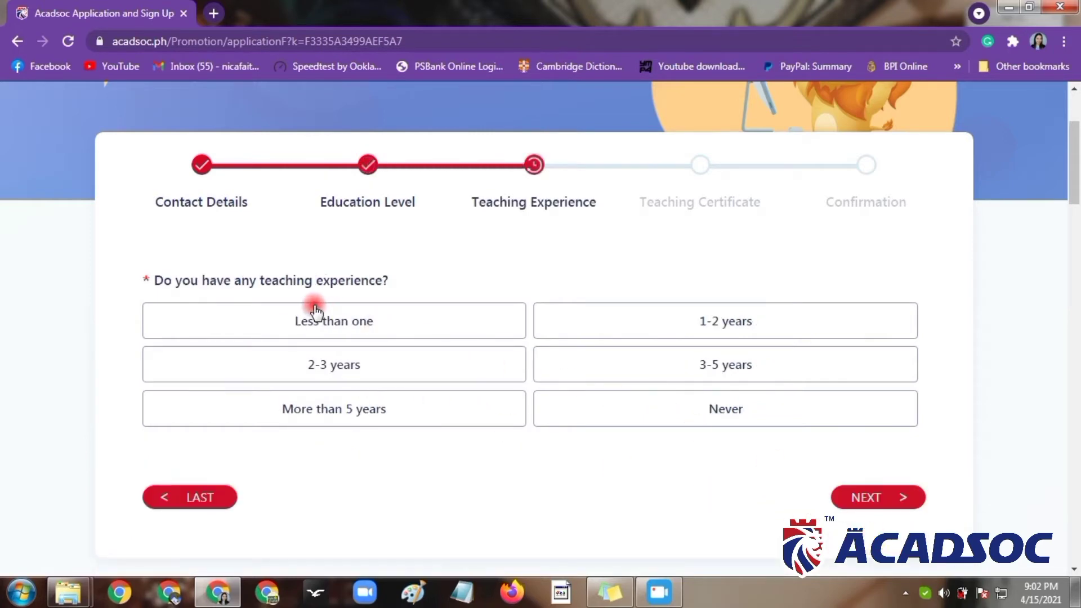
Answer 1-2 years of teaching experience and continue to the certificate question.
{"action": "triple_click", "coordinate": [138, 280]}
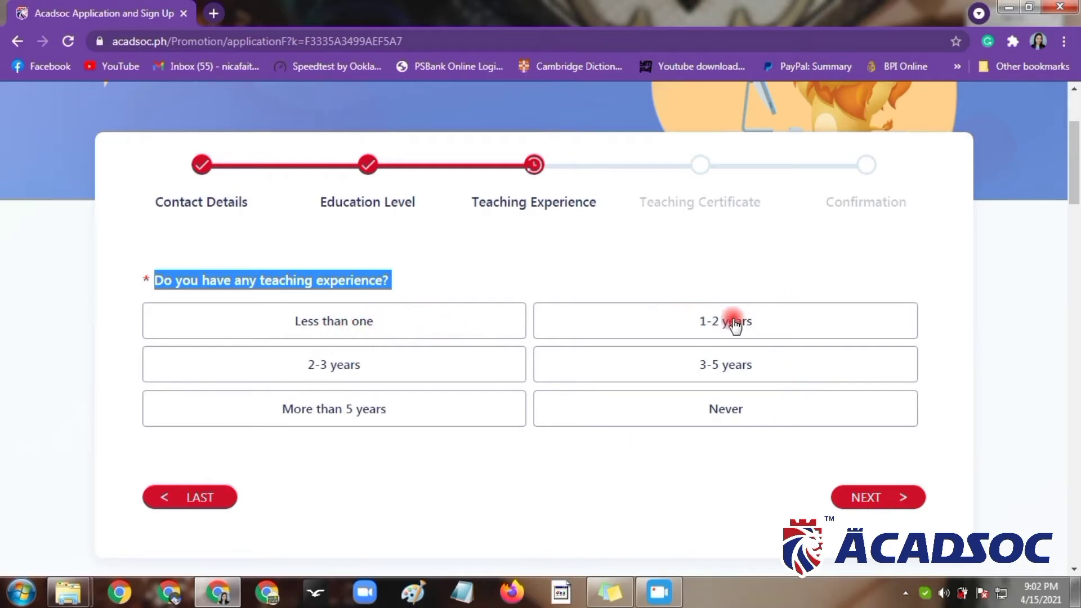
{"action": "left_click", "coordinate": [684, 326]}
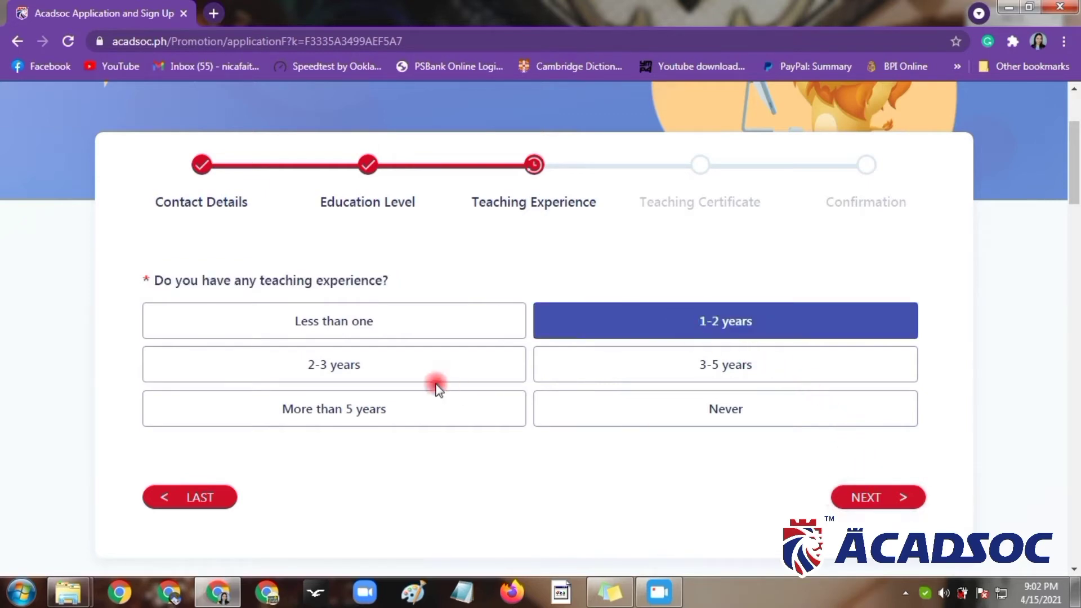
{"action": "left_click", "coordinate": [332, 325]}
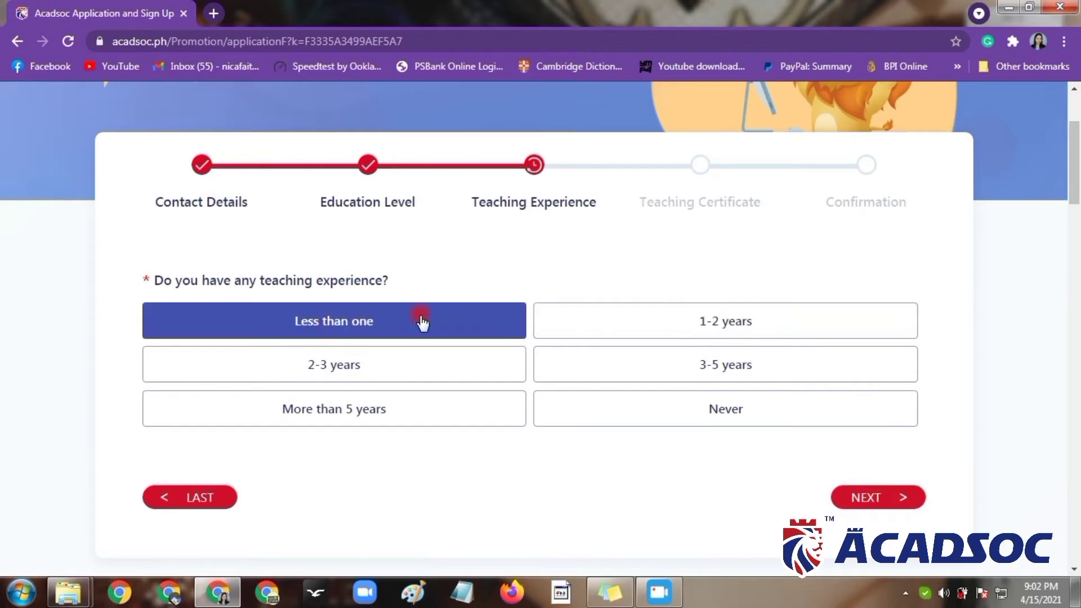
{"action": "left_click", "coordinate": [675, 415]}
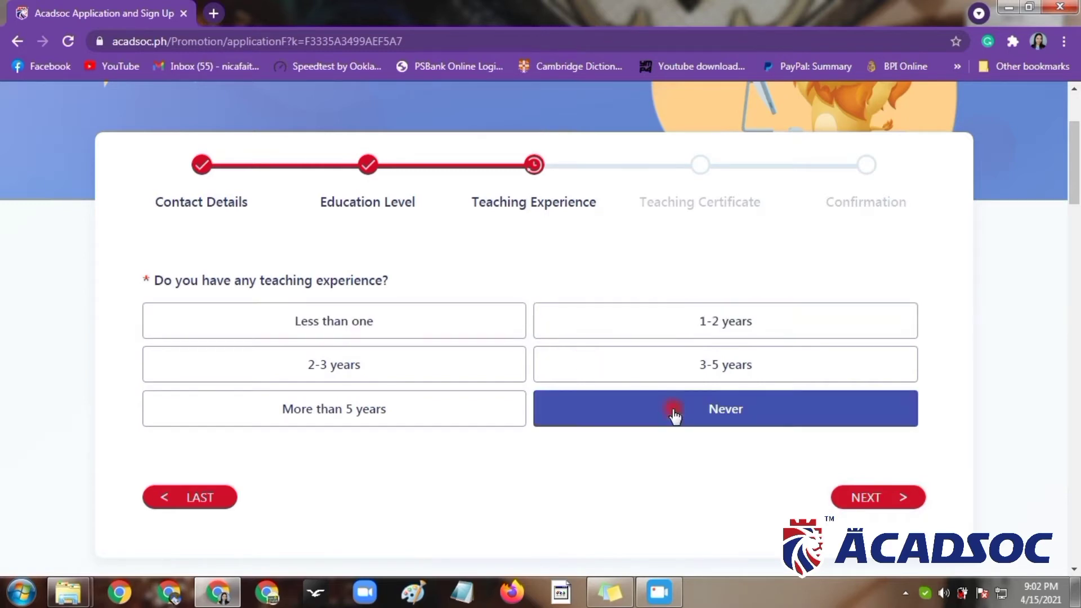
{"action": "left_click", "coordinate": [410, 333]}
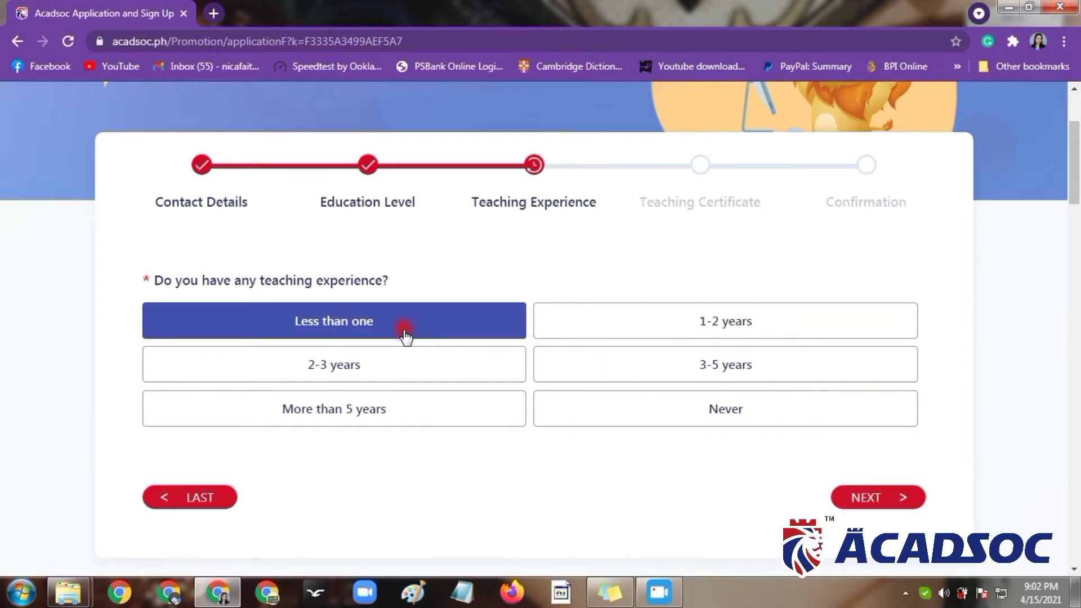
{"action": "left_click", "coordinate": [690, 322]}
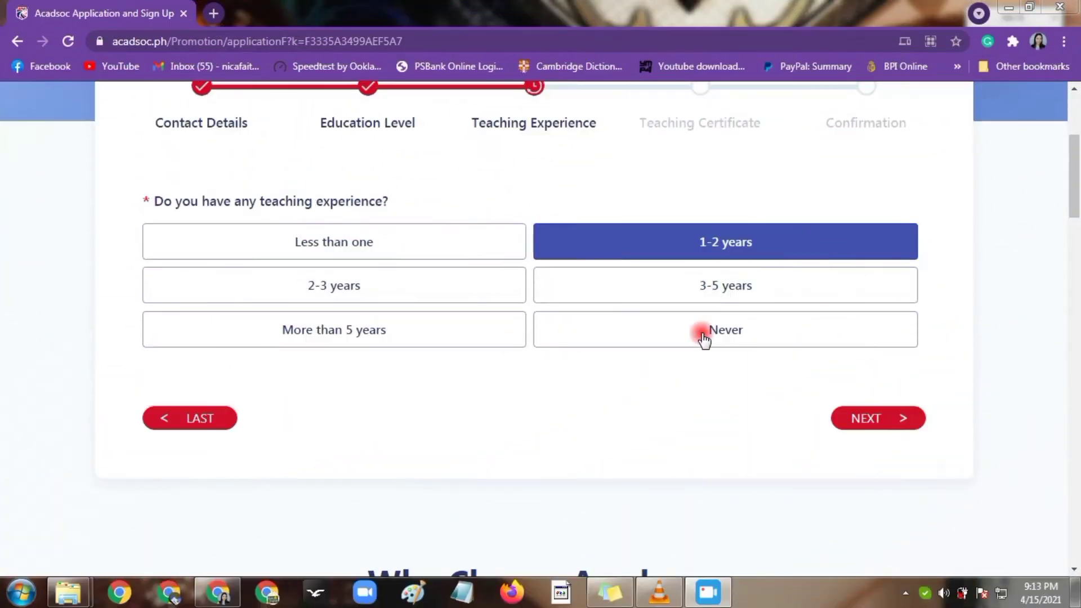
{"action": "left_click", "coordinate": [893, 424]}
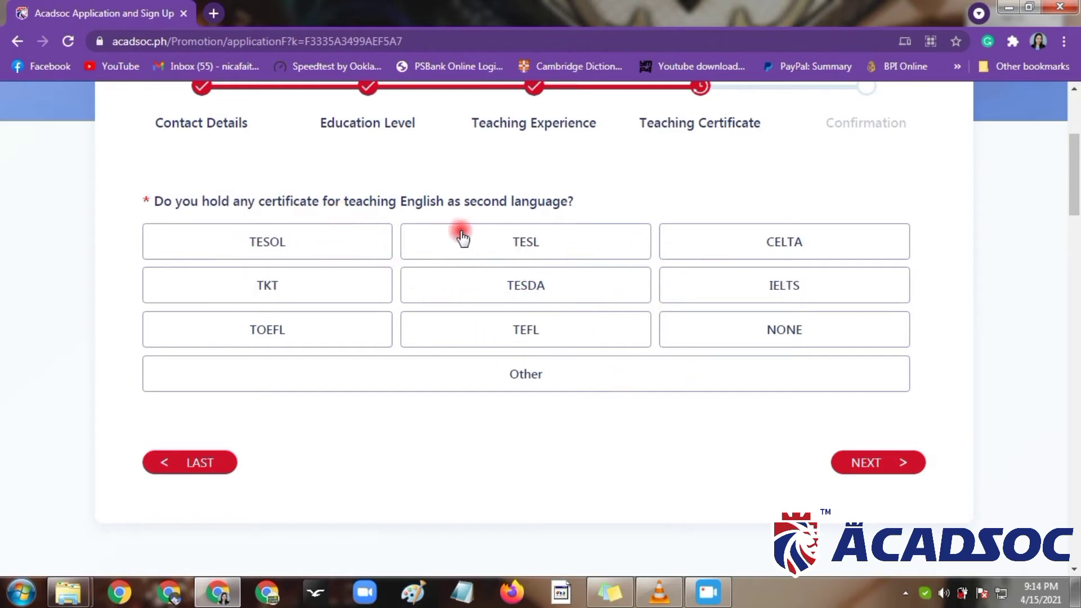
Clear the NONE and Other answers, then select TESOL and TEFL certificates.
{"action": "left_click", "coordinate": [763, 336]}
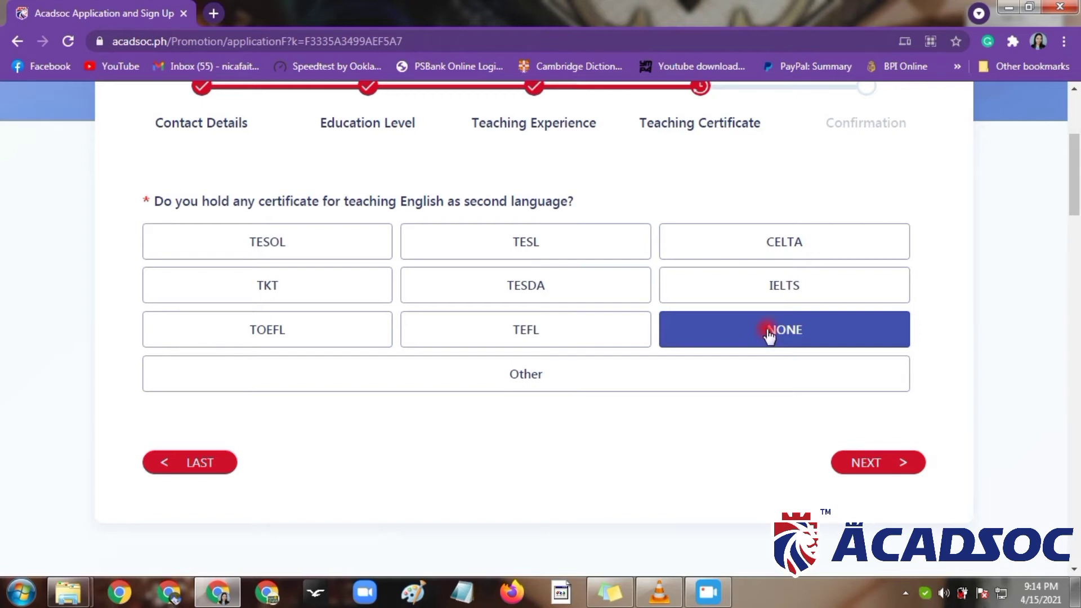
{"action": "left_click", "coordinate": [768, 335]}
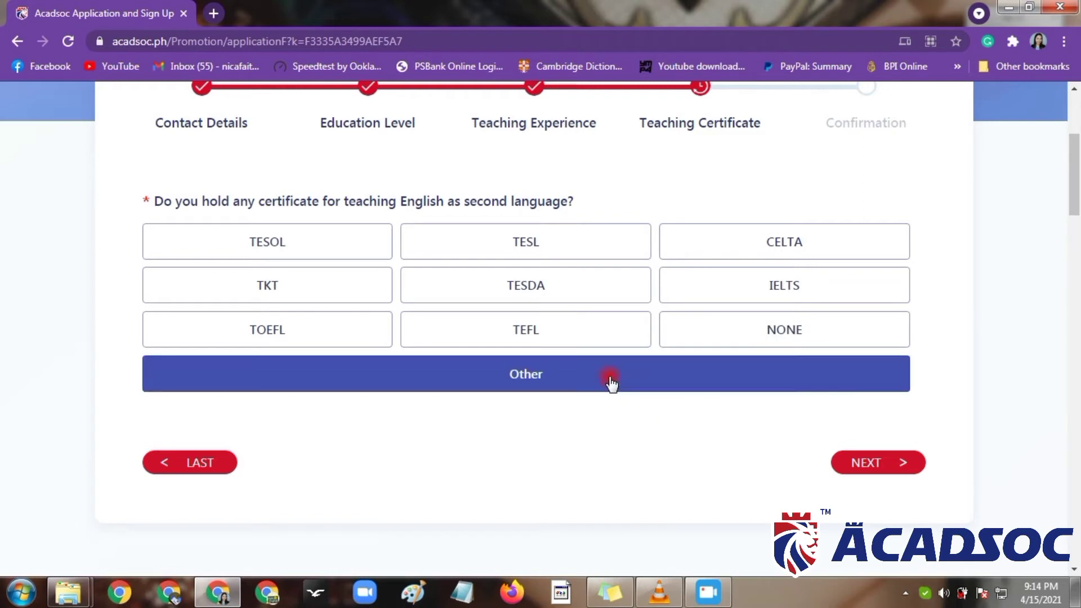
{"action": "left_click", "coordinate": [528, 377]}
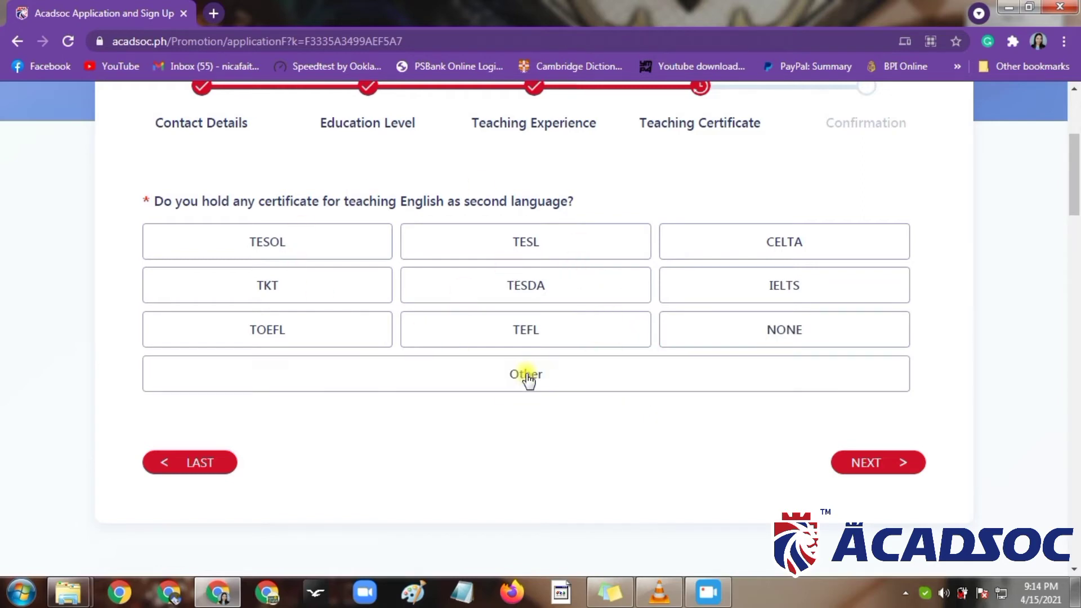
{"action": "left_click", "coordinate": [283, 243]}
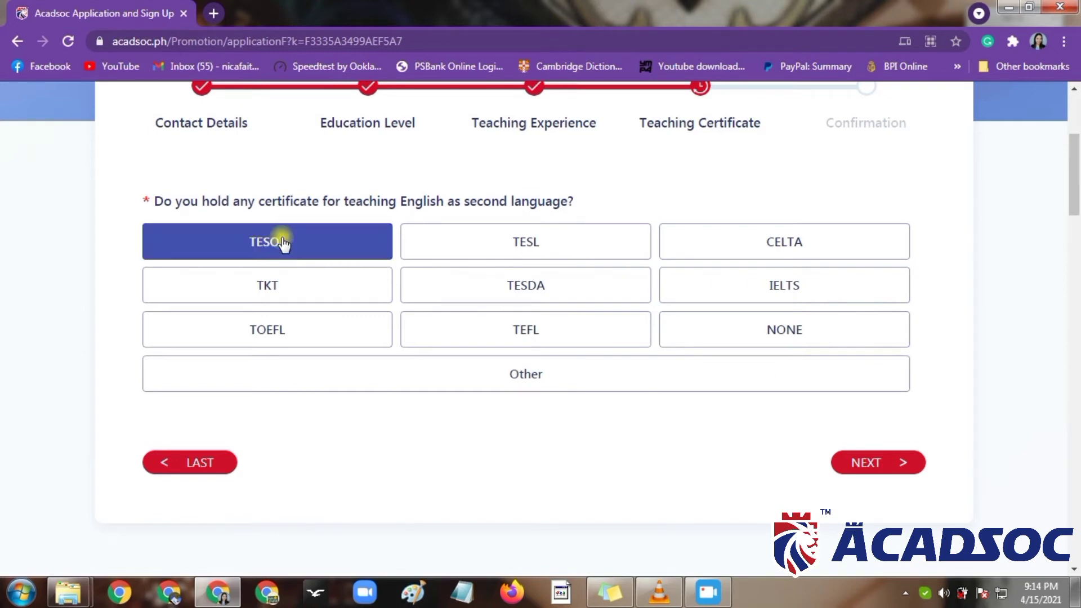
{"action": "left_click", "coordinate": [573, 322]}
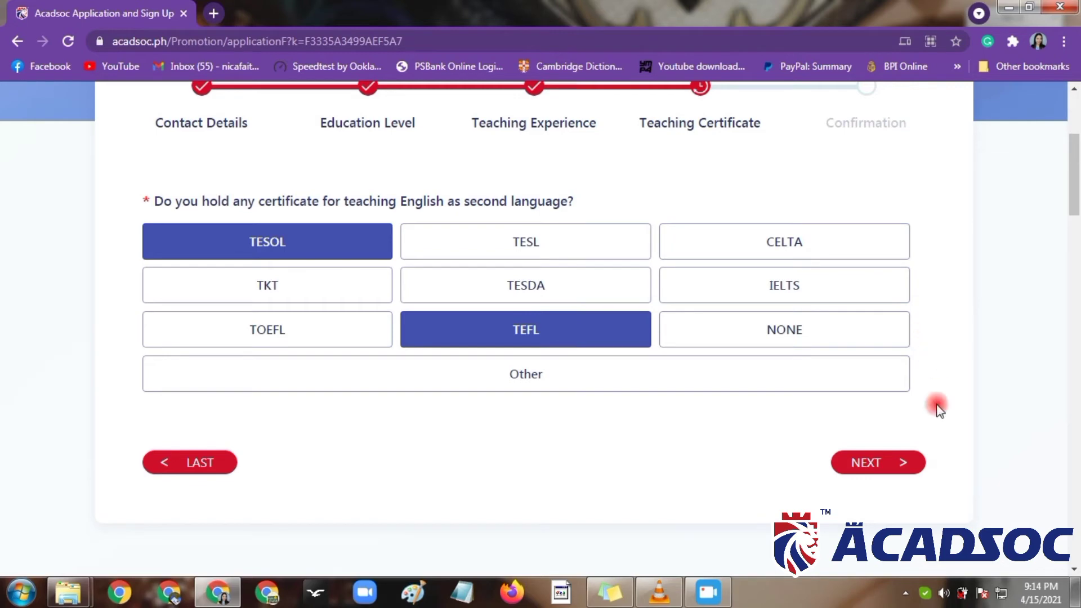
Continue to the Confirmation step and review its phone, email and password fields.
{"action": "left_click", "coordinate": [886, 465]}
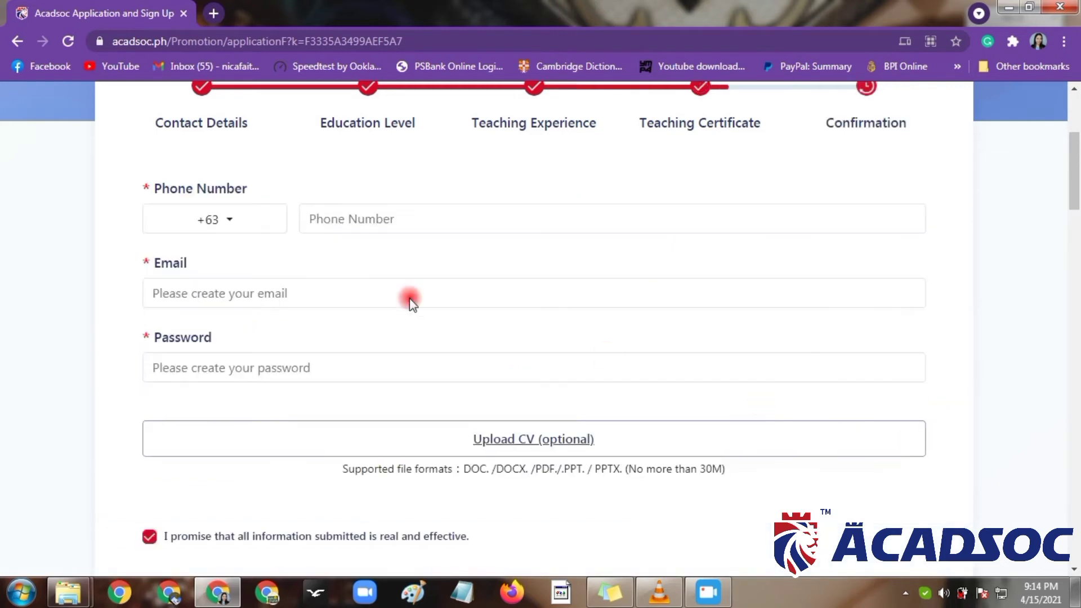
{"action": "scroll", "coordinate": [900, 160], "scroll_direction": "up", "scroll_amount": 1}
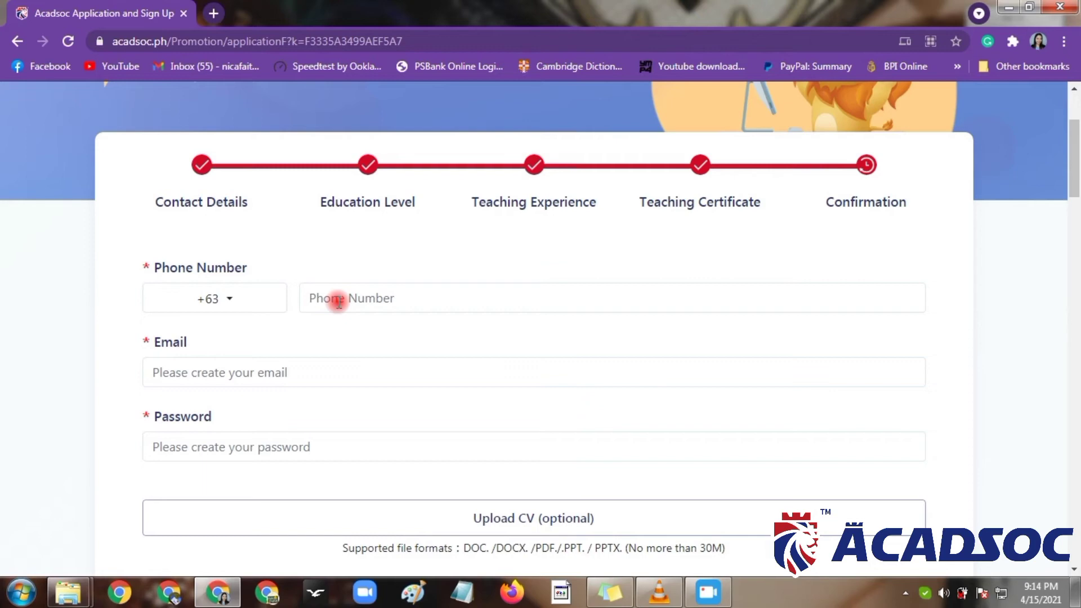
{"action": "left_click", "coordinate": [321, 374]}
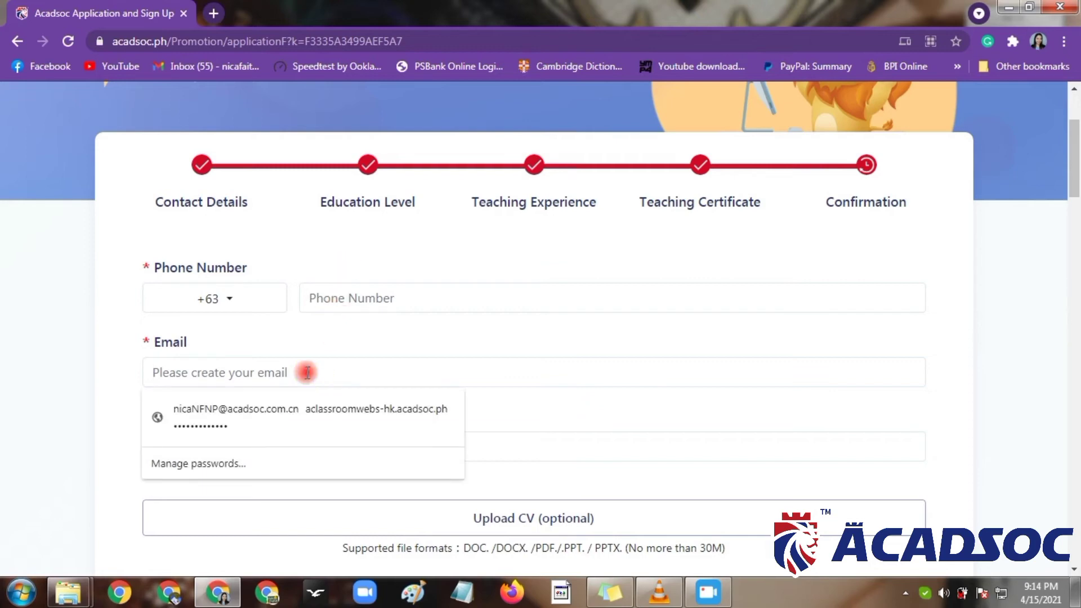
{"action": "left_click", "coordinate": [197, 342]}
{"action": "left_click_drag", "start_coordinate": [197, 342], "coordinate": [152, 335]}
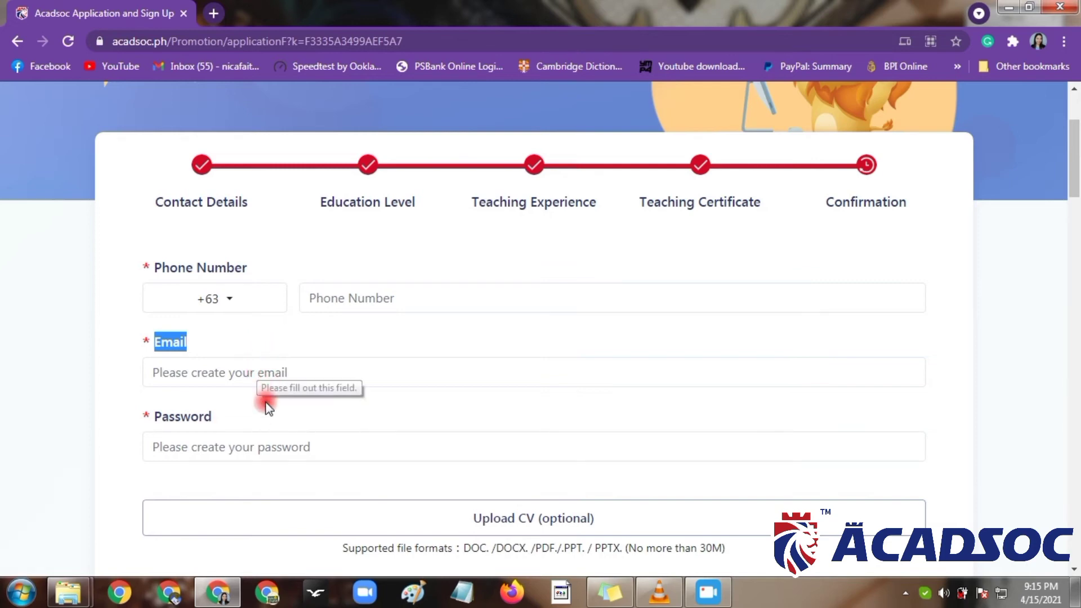
{"action": "scroll", "coordinate": [306, 415], "scroll_direction": "down", "scroll_amount": 3}
{"action": "left_click_drag", "start_coordinate": [222, 259], "coordinate": [134, 273]}
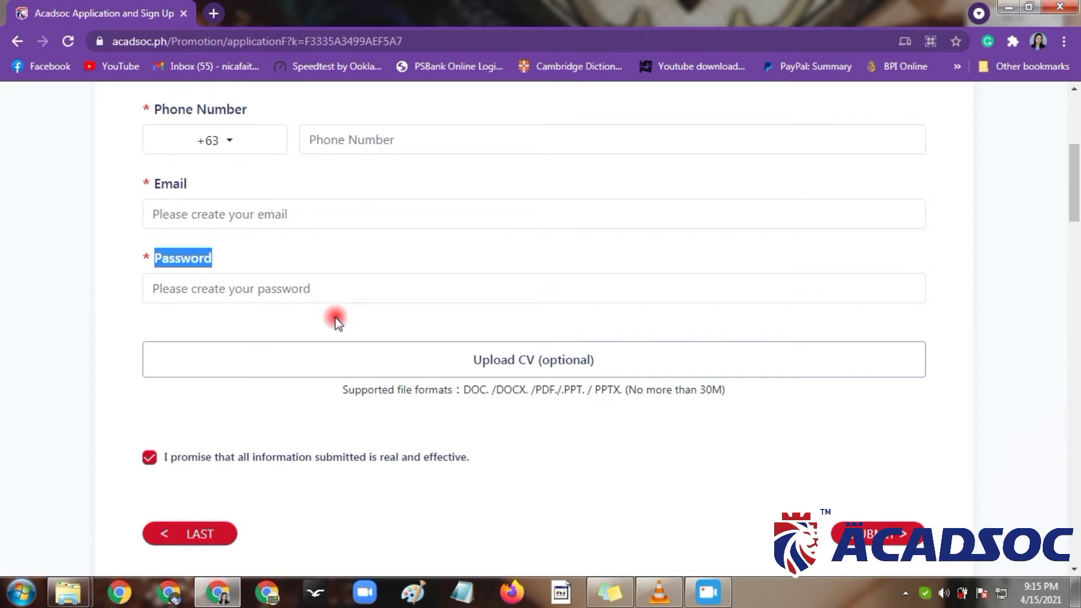
{"action": "left_click", "coordinate": [329, 258]}
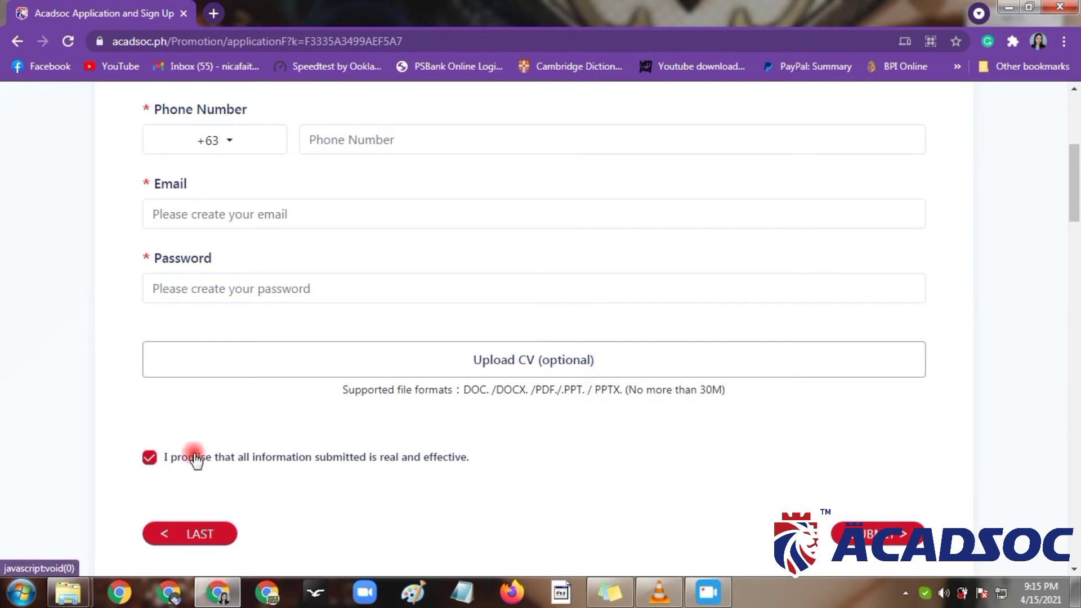
{"action": "left_click", "coordinate": [149, 460]}
{"action": "left_click", "coordinate": [150, 461]}
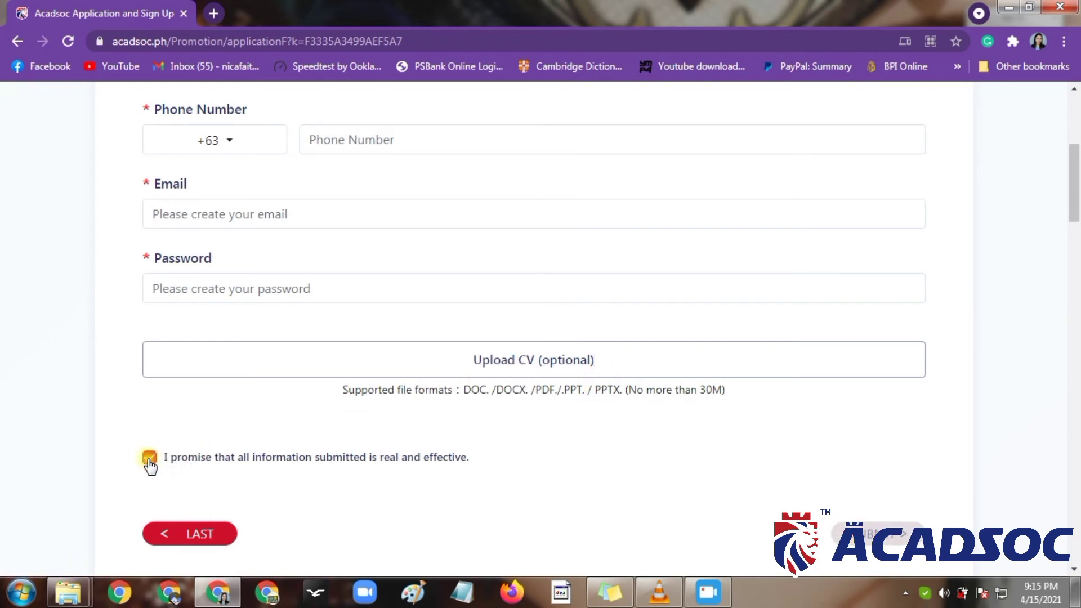
{"action": "double_click", "coordinate": [150, 461]}
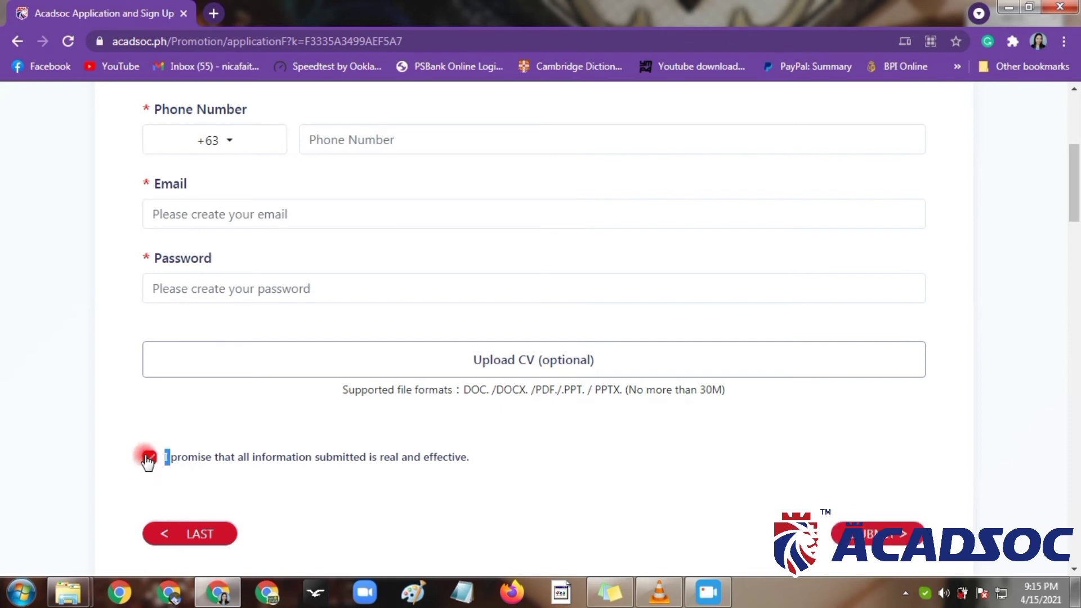
{"action": "left_click", "coordinate": [228, 469]}
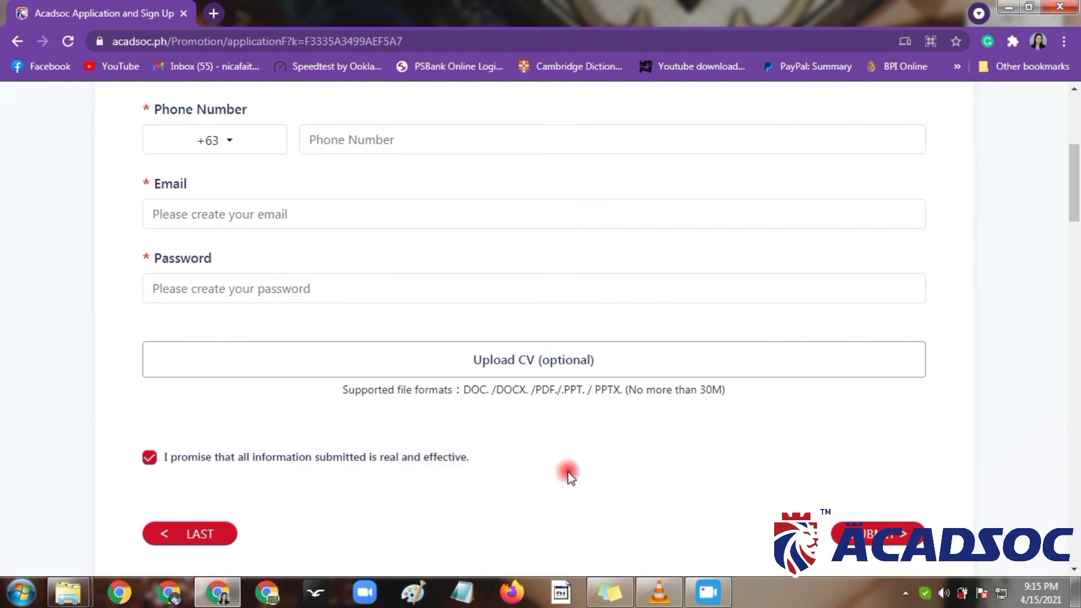
{"action": "scroll", "coordinate": [569, 476], "scroll_direction": "down", "scroll_amount": 2}
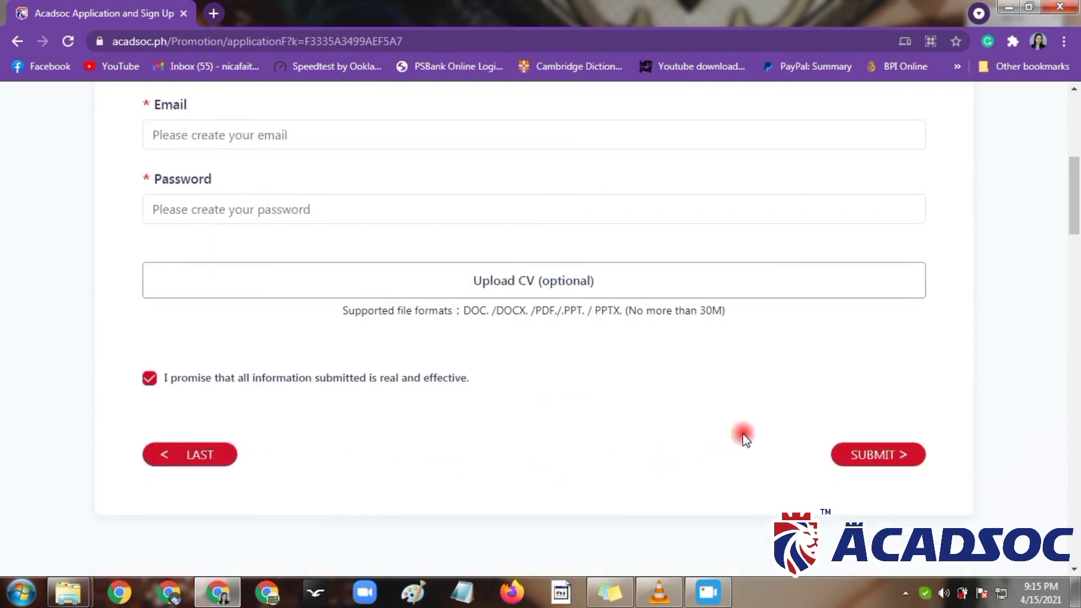
{"action": "scroll", "coordinate": [743, 437], "scroll_direction": "up", "scroll_amount": 4}
{"action": "scroll", "coordinate": [743, 437], "scroll_direction": "down", "scroll_amount": 4}
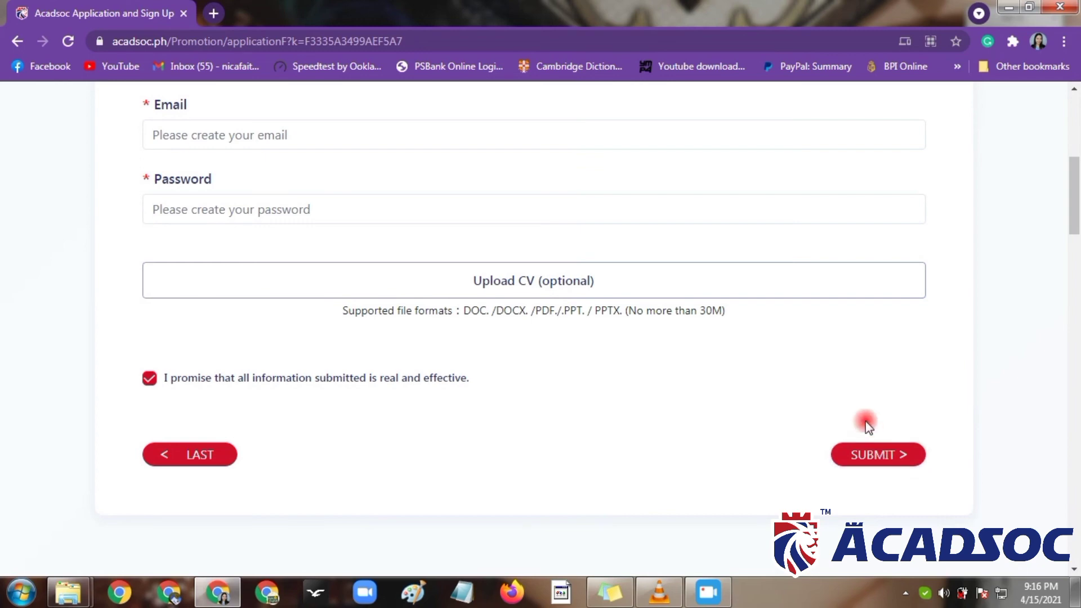
{"action": "scroll", "coordinate": [867, 423], "scroll_direction": "up", "scroll_amount": 3}
{"action": "scroll", "coordinate": [867, 424], "scroll_direction": "down", "scroll_amount": 1}
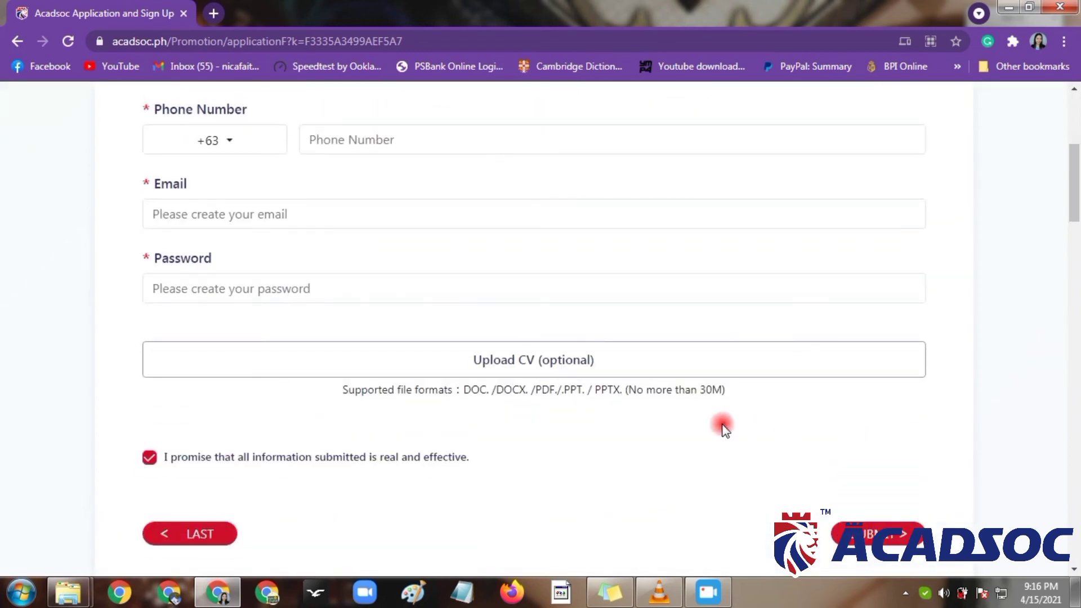
{"action": "scroll", "coordinate": [725, 428], "scroll_direction": "up", "scroll_amount": 5}
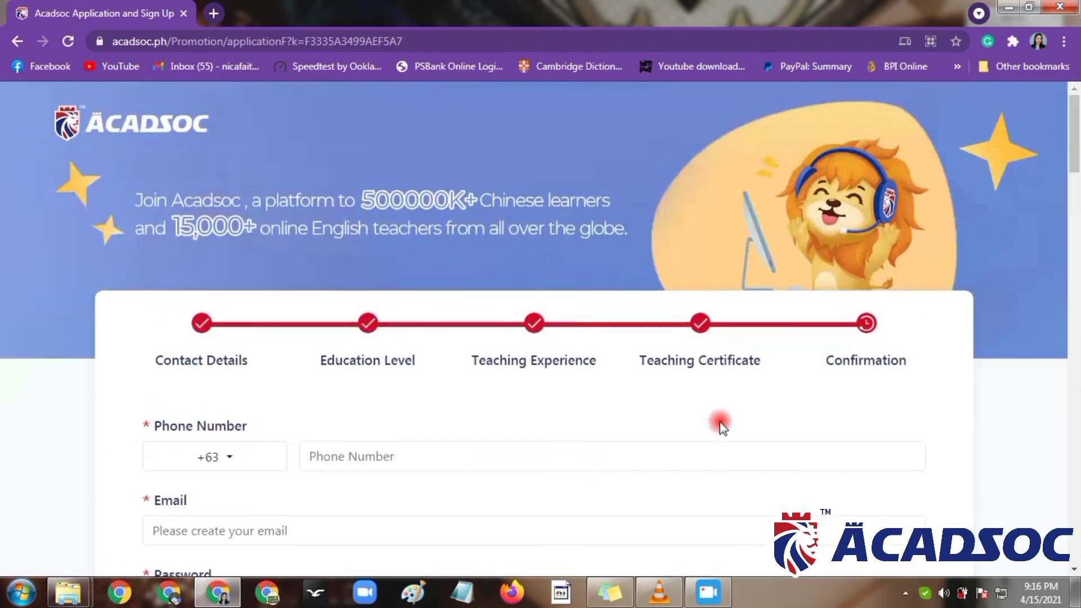
{"action": "scroll", "coordinate": [722, 425], "scroll_direction": "down", "scroll_amount": 2}
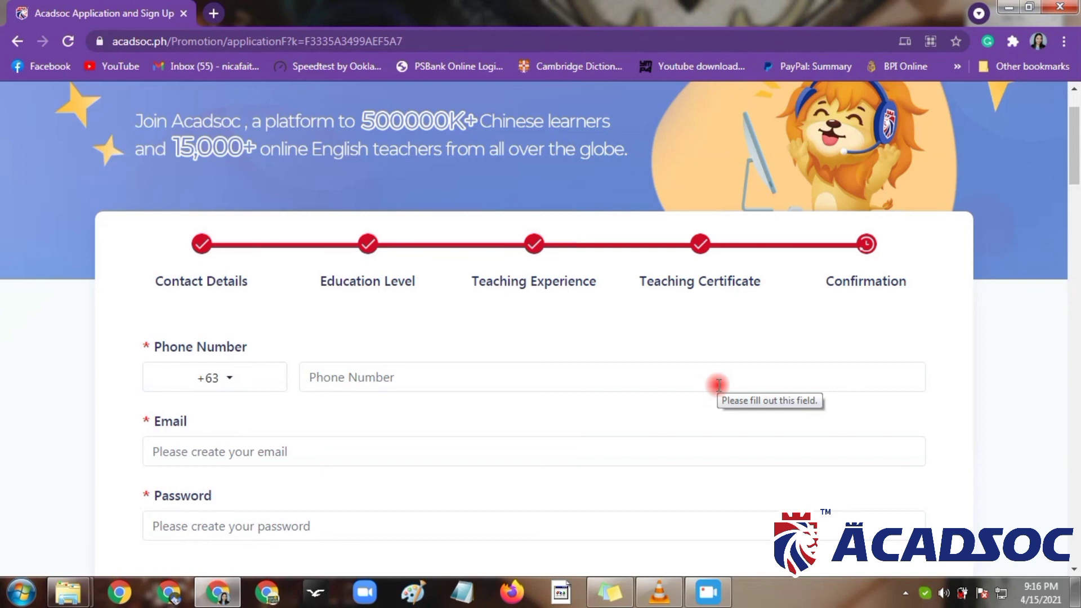
{"action": "scroll", "coordinate": [718, 385], "scroll_direction": "up", "scroll_amount": 2}
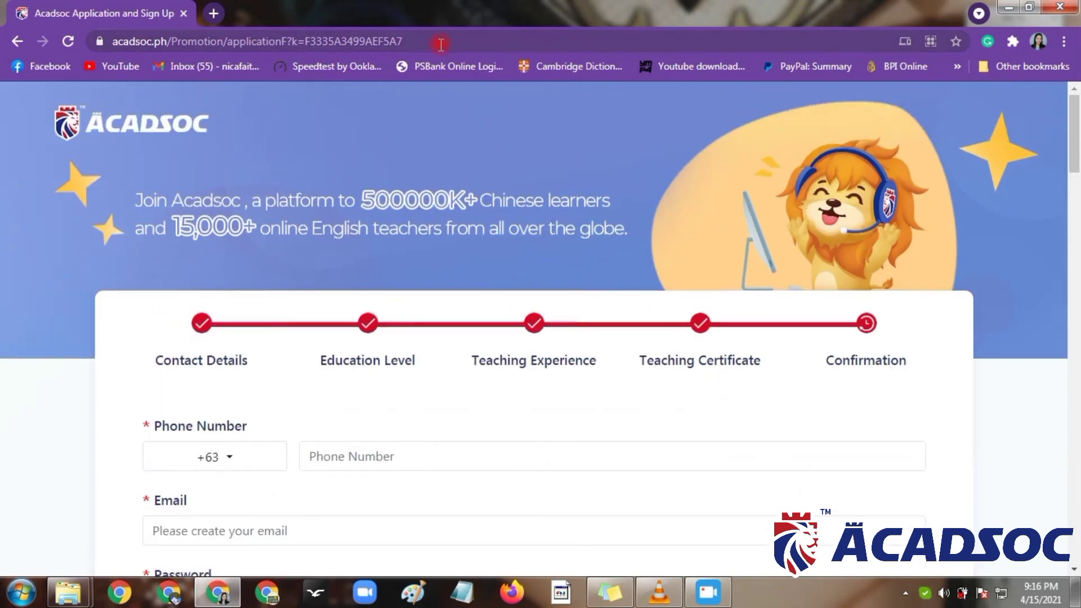
{"action": "left_click_drag", "start_coordinate": [417, 45], "coordinate": [106, 44]}
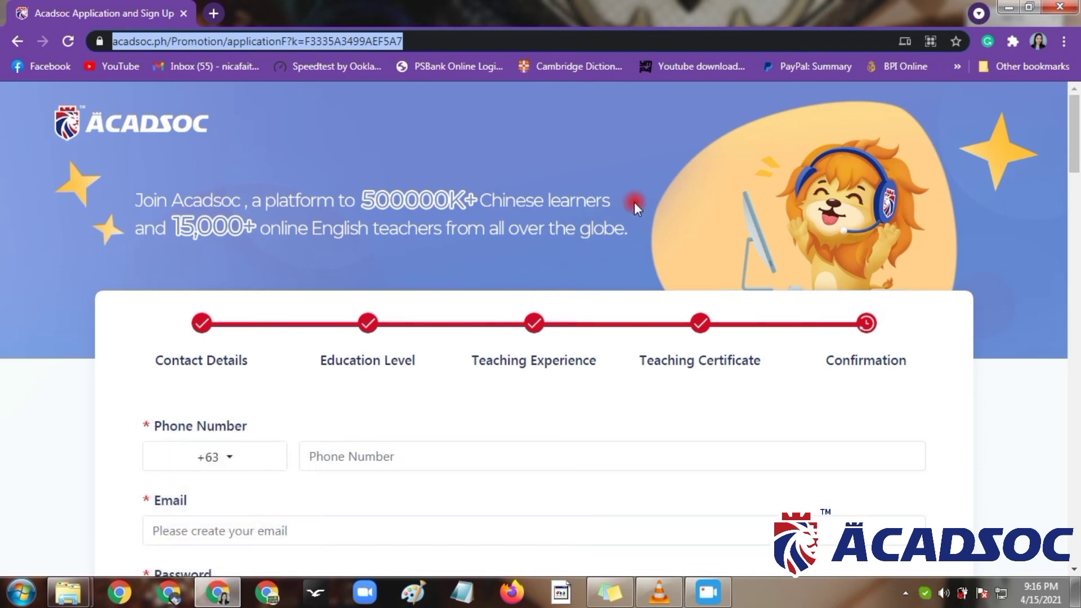
{"action": "left_click", "coordinate": [688, 549]}
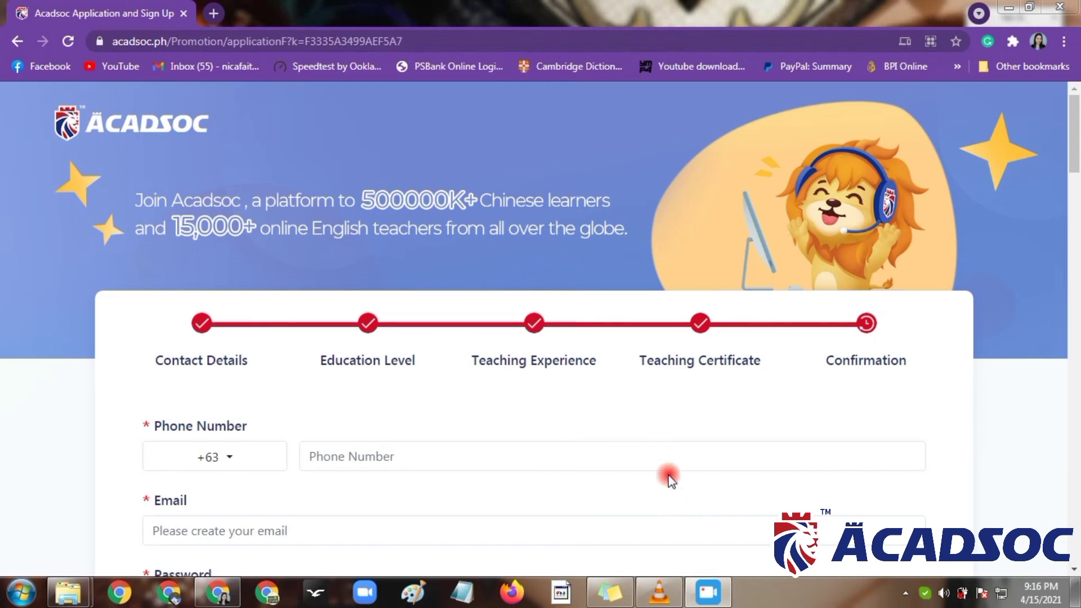